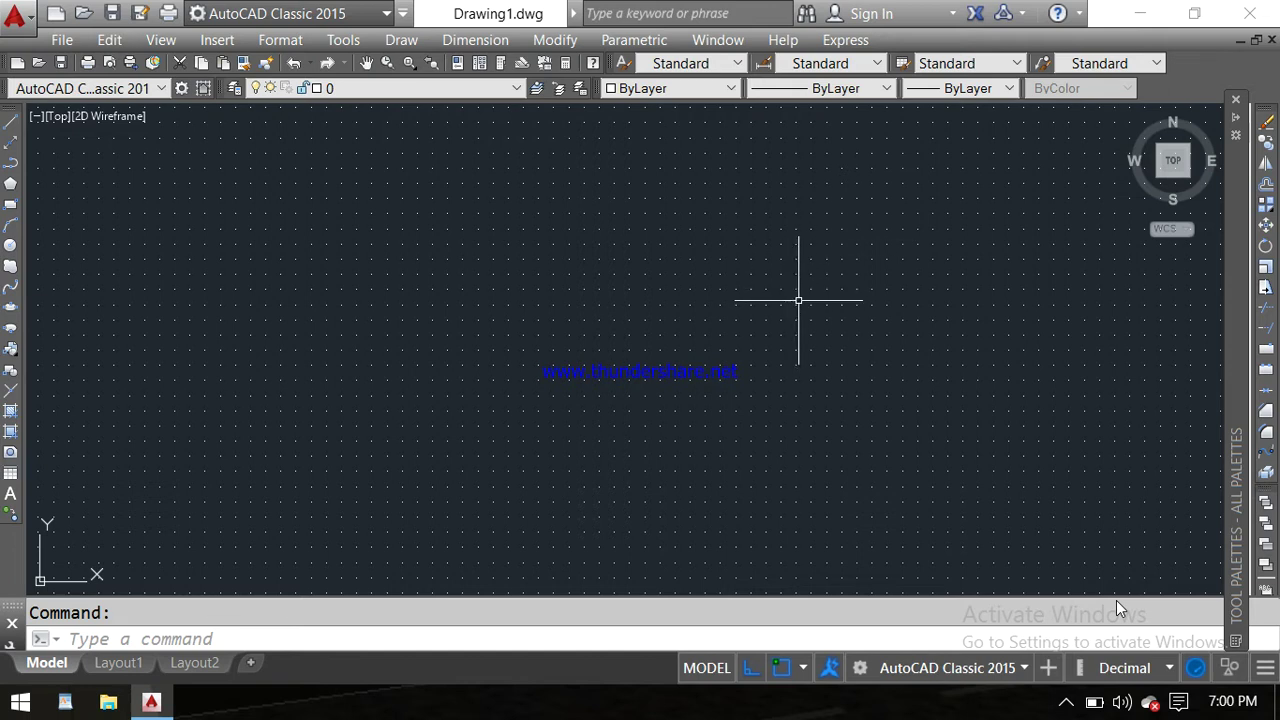
Step: Run the TABLE command to bring up the Insert Table dialog for Drawing1.dwg
type("TA")
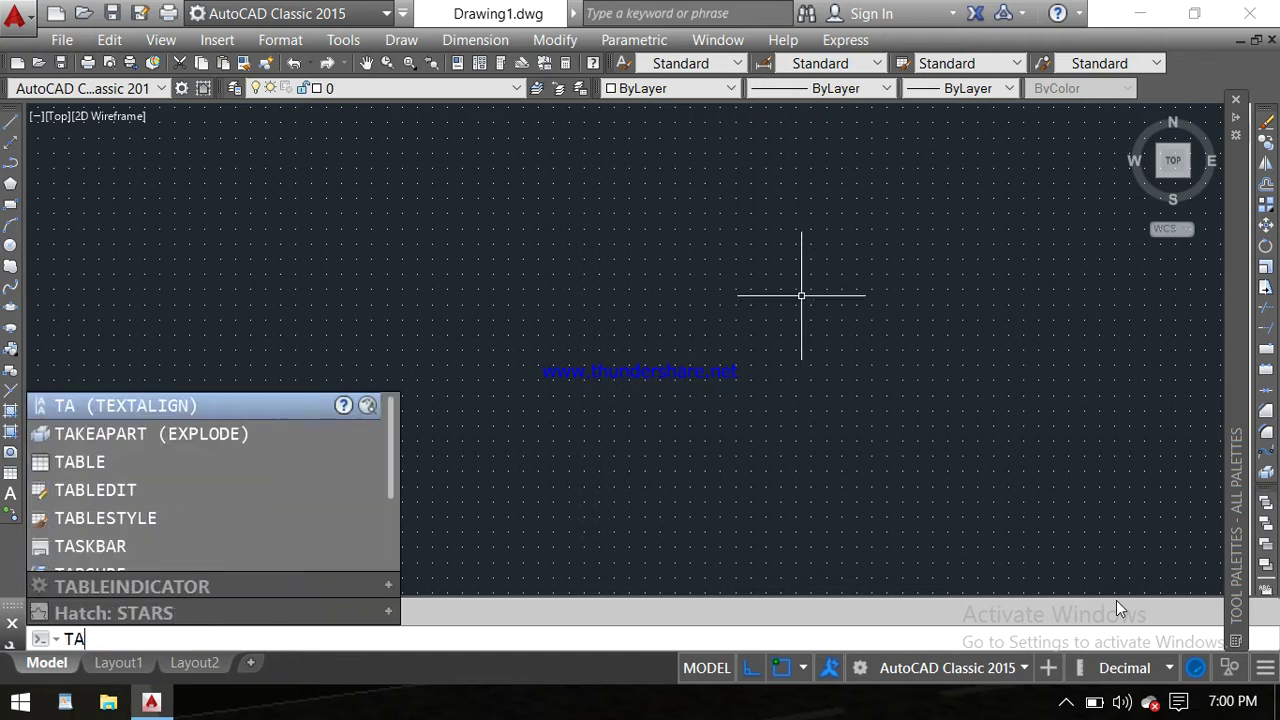
type("BLE")
key("Return")
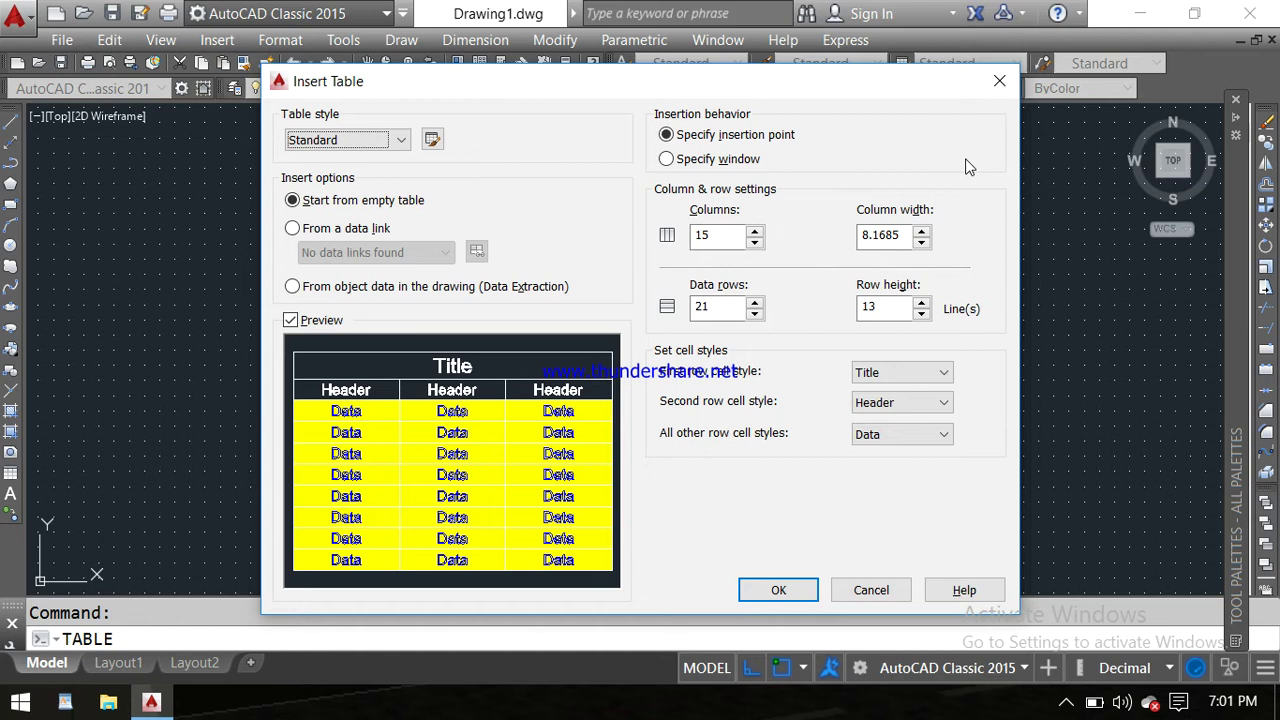
Step: Cancel Insert Table, leaving Drawing1.dwg's model space empty
left_click(998, 81)
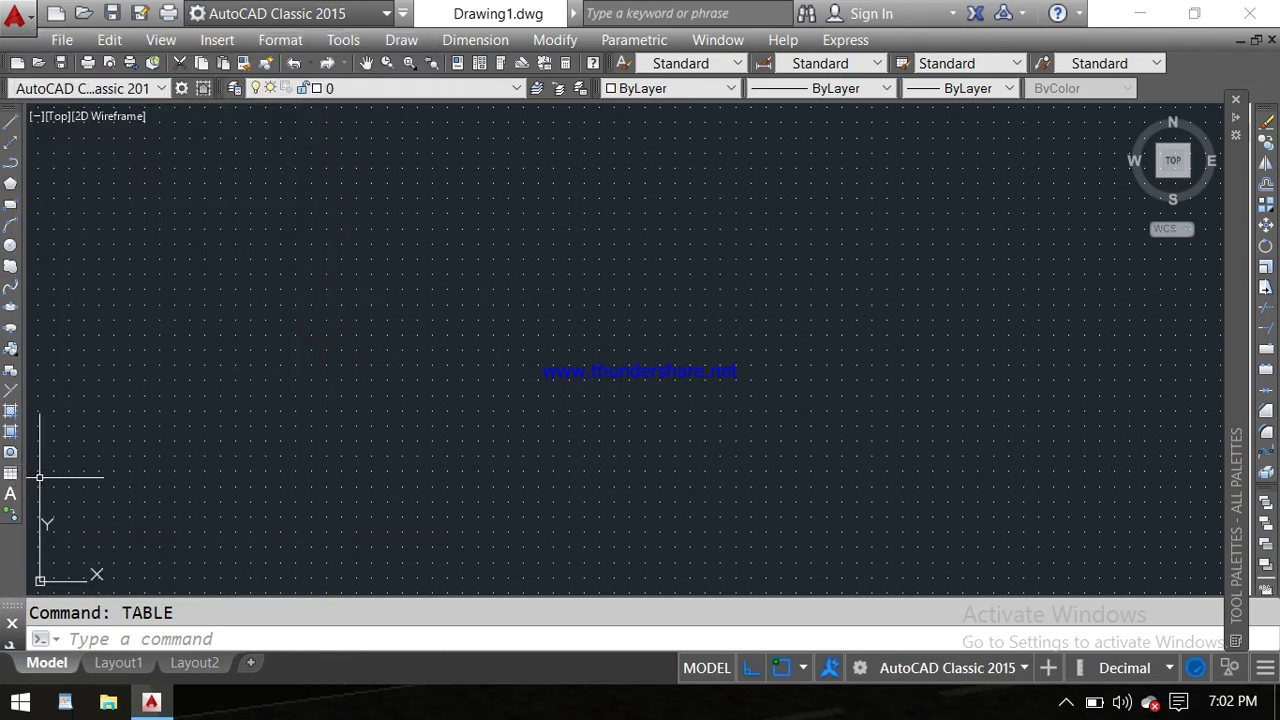
Step: Run TABLE again to bring back Insert Table at 15 columns and 21 data rows
type("t")
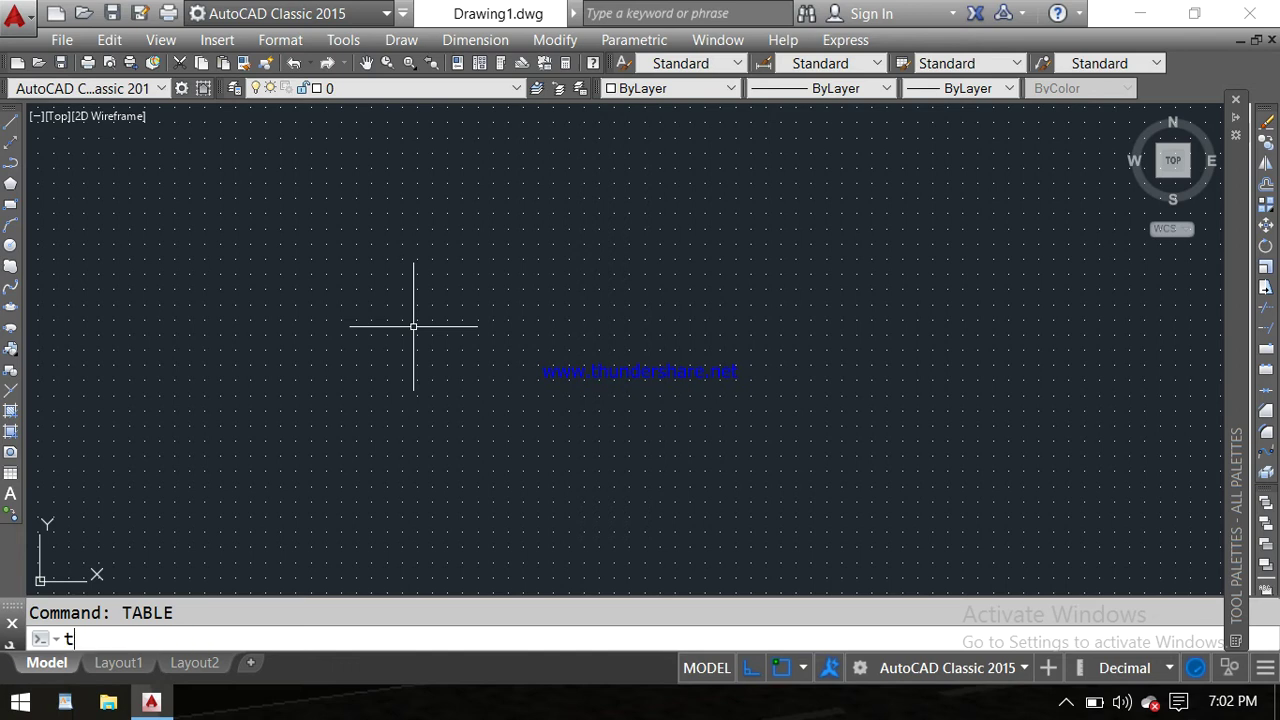
type("ab")
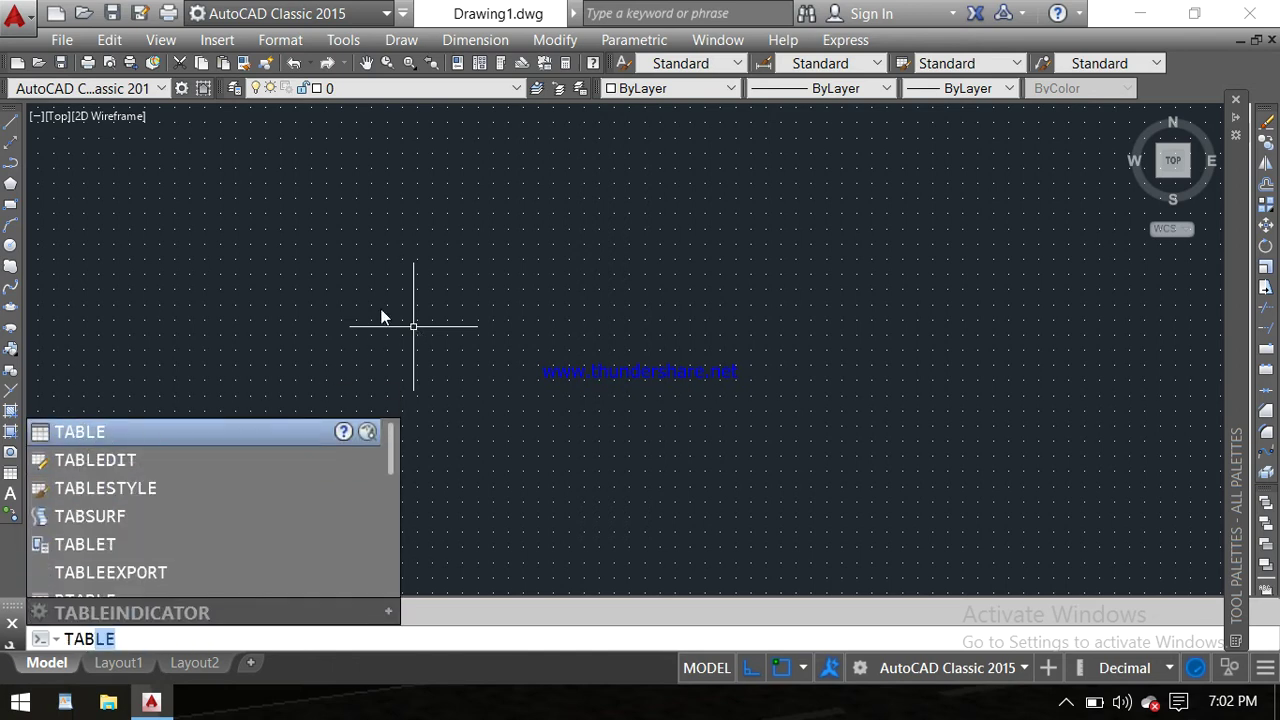
key("Return")
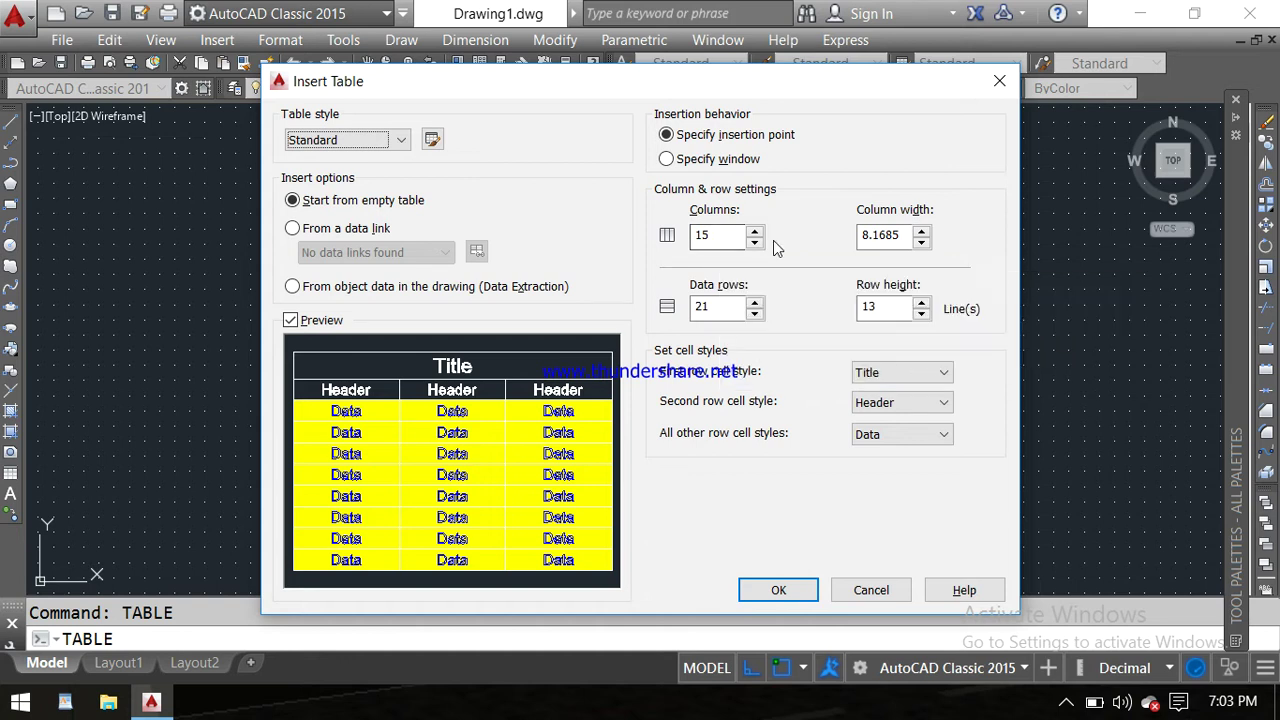
Step: Change the table's column count from 15 to 10 with the Columns spinner
left_click(756, 231)
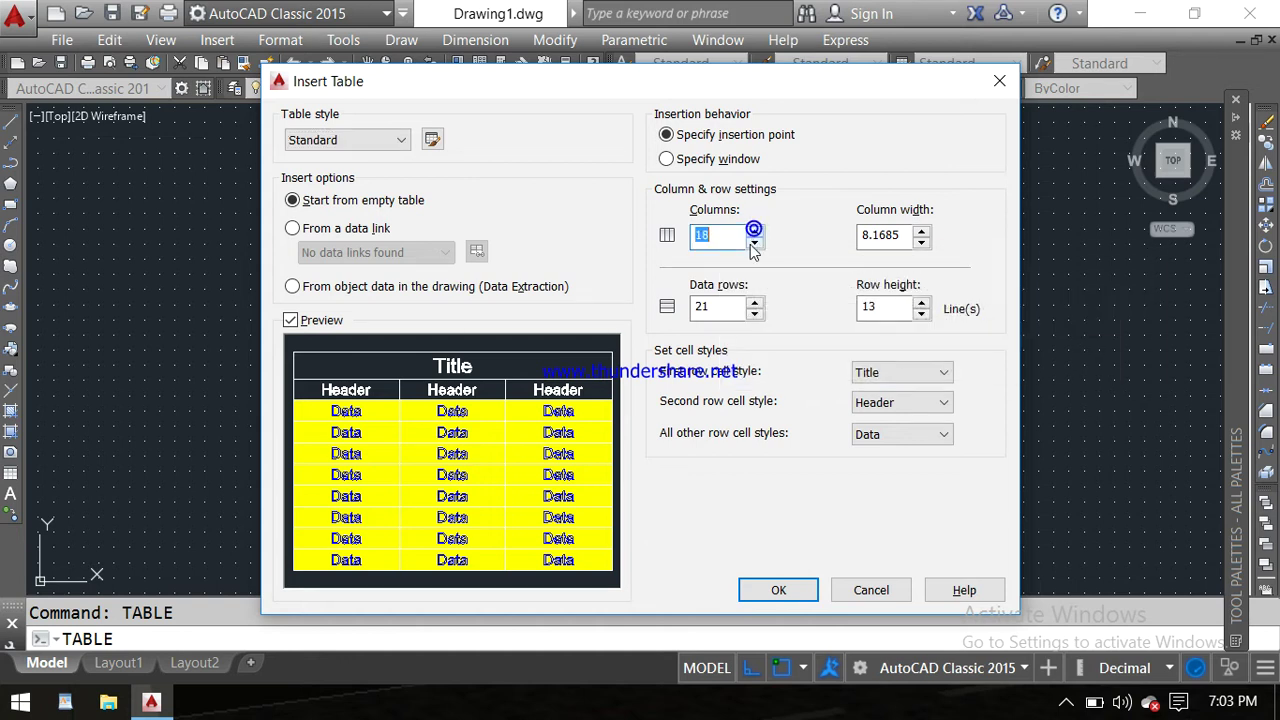
double_click(754, 243)
double_click(754, 243)
double_click(754, 243)
left_click(754, 243)
left_click(754, 231)
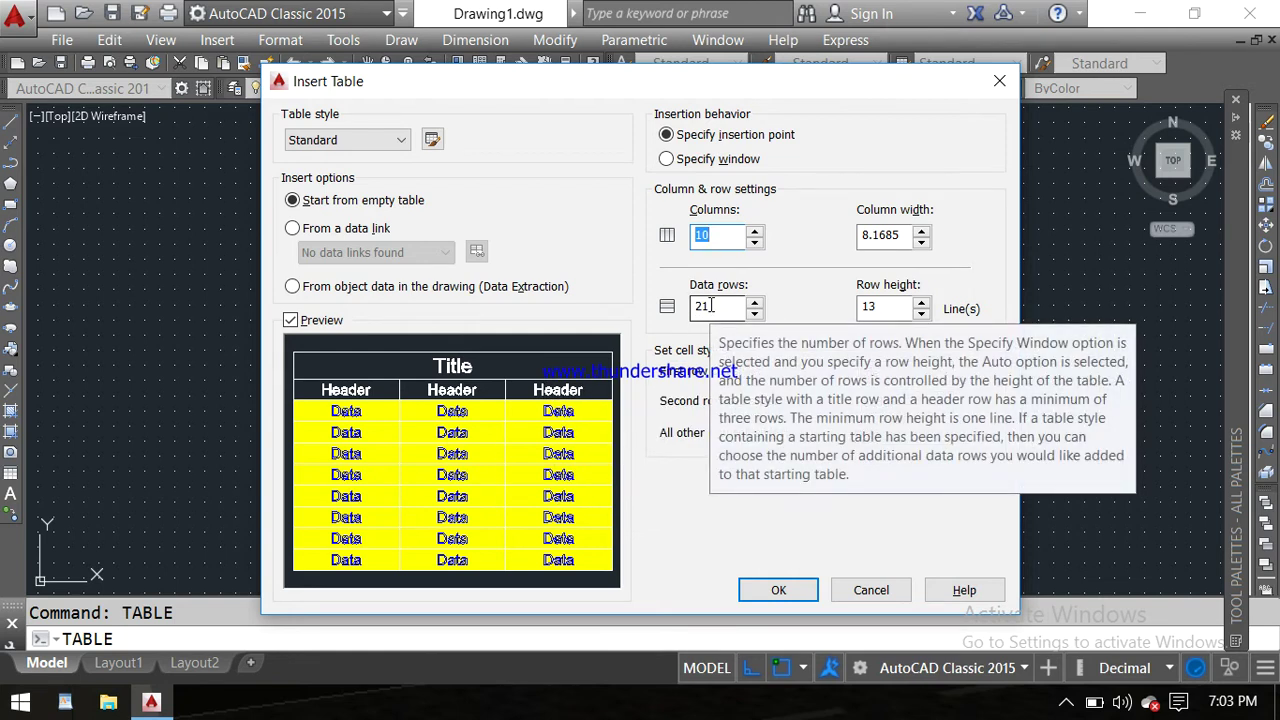
Step: Enter 15 data rows and bring the row height down to 10 lines
left_click(712, 306)
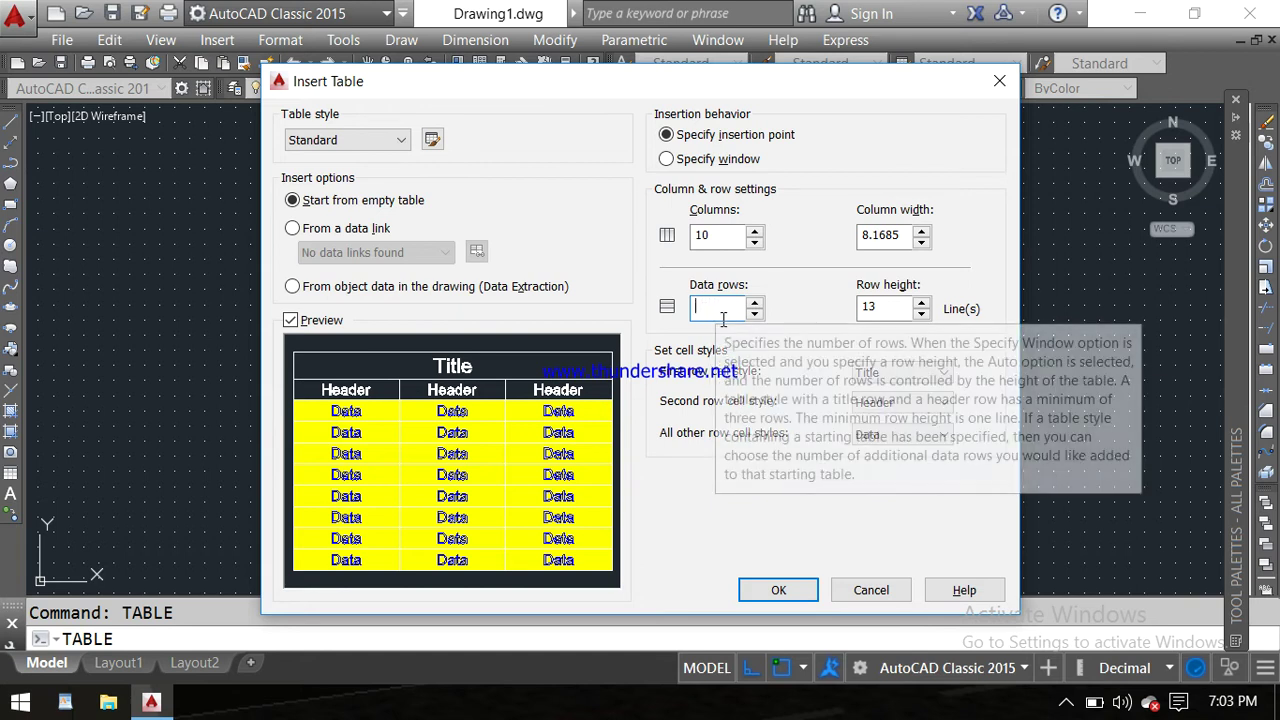
type("15")
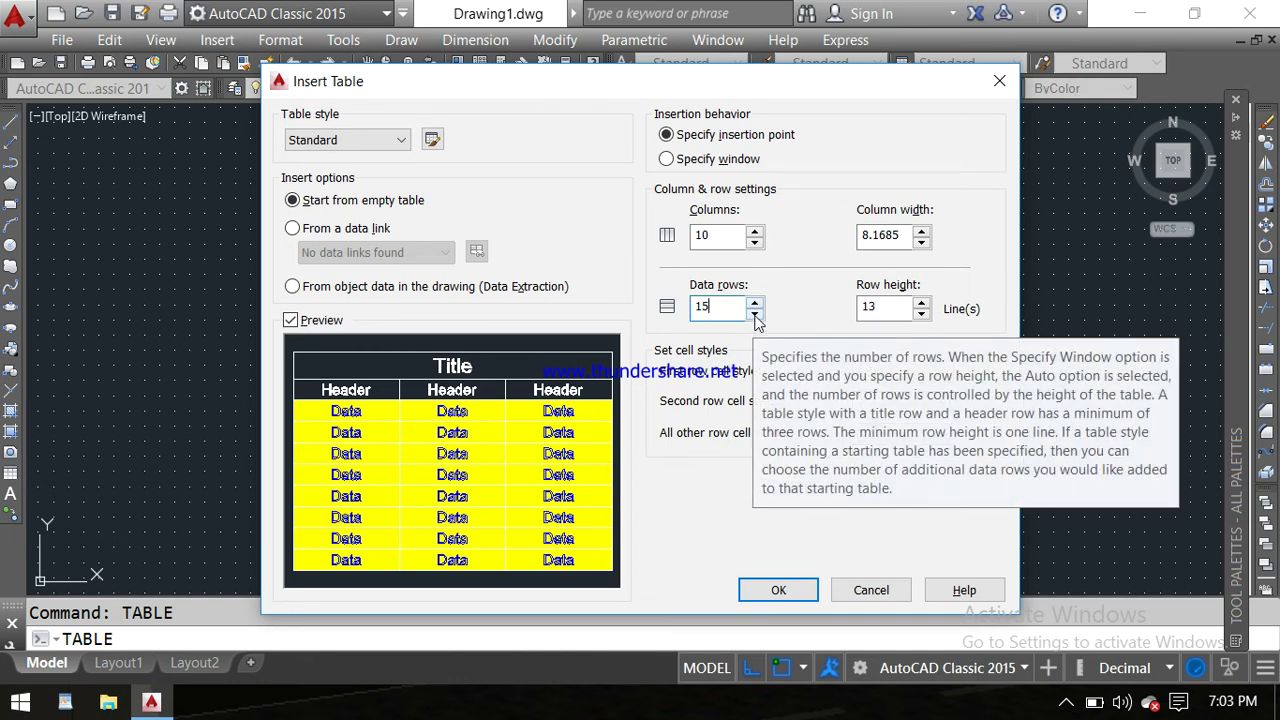
left_click(755, 318)
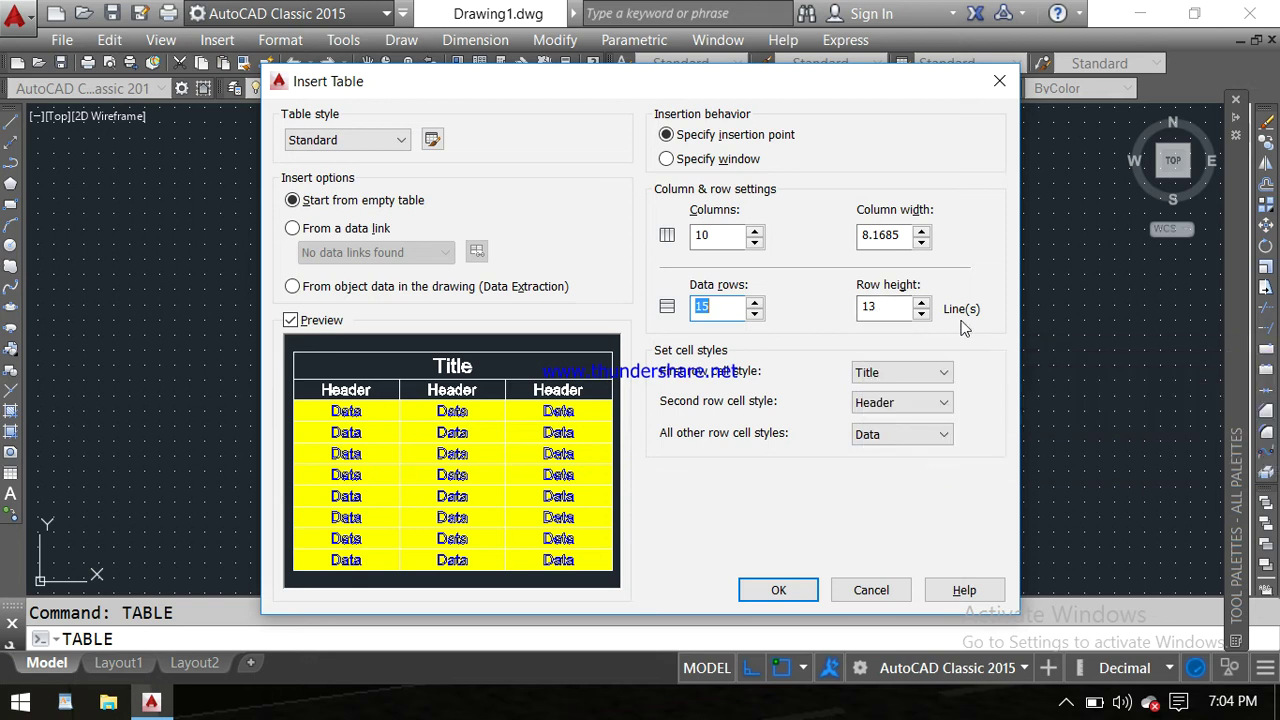
left_click(921, 301)
left_click(921, 301)
left_click(920, 313)
left_click(920, 313)
left_click(919, 313)
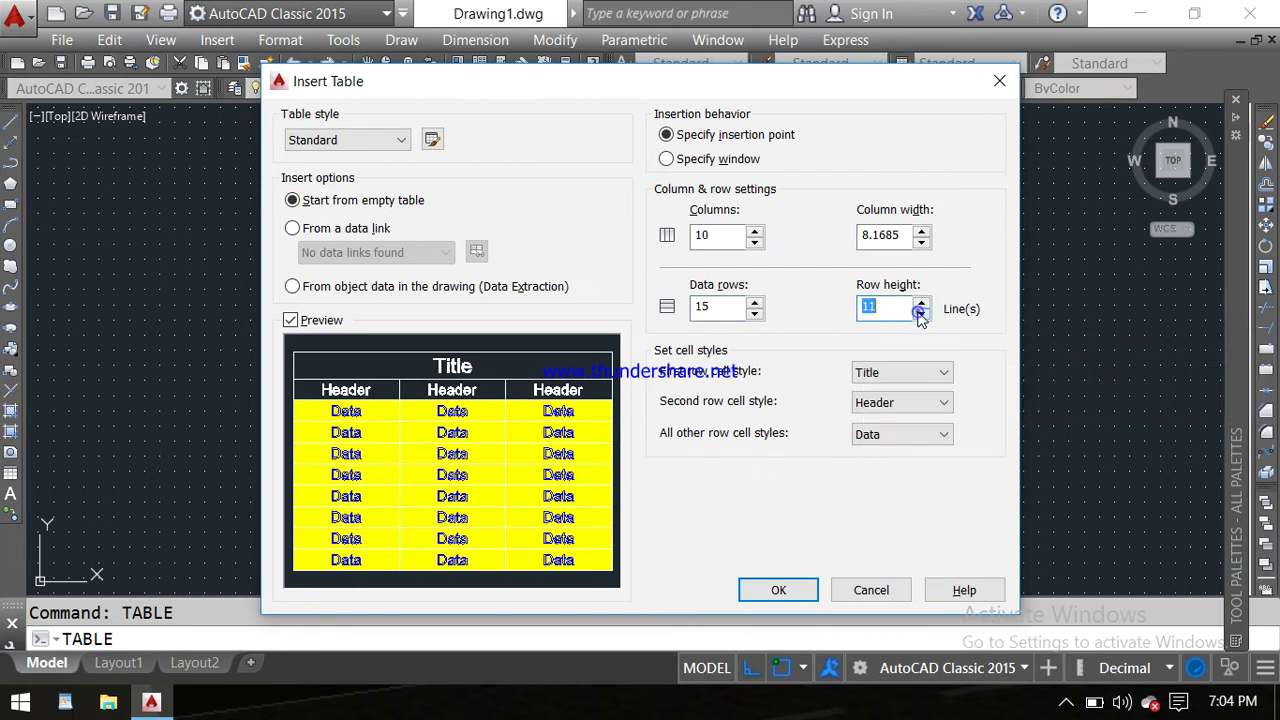
left_click(918, 313)
left_click(918, 313)
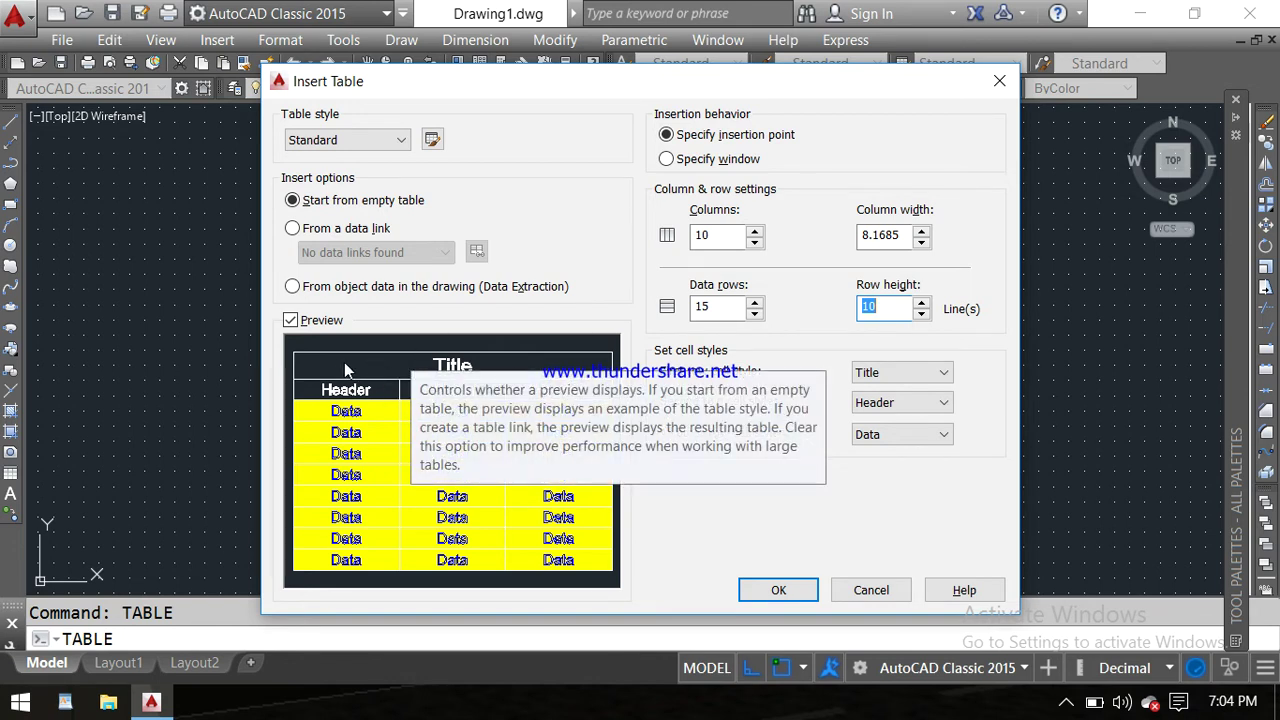
left_click(941, 373)
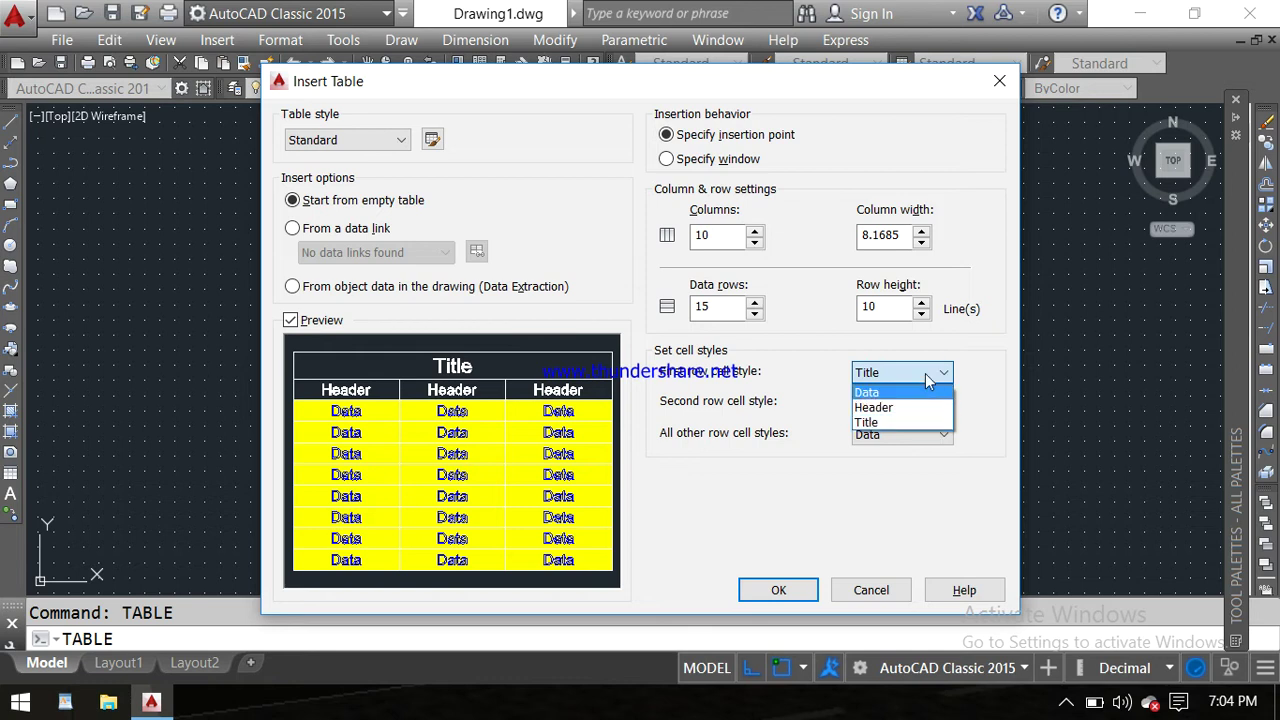
left_click(928, 424)
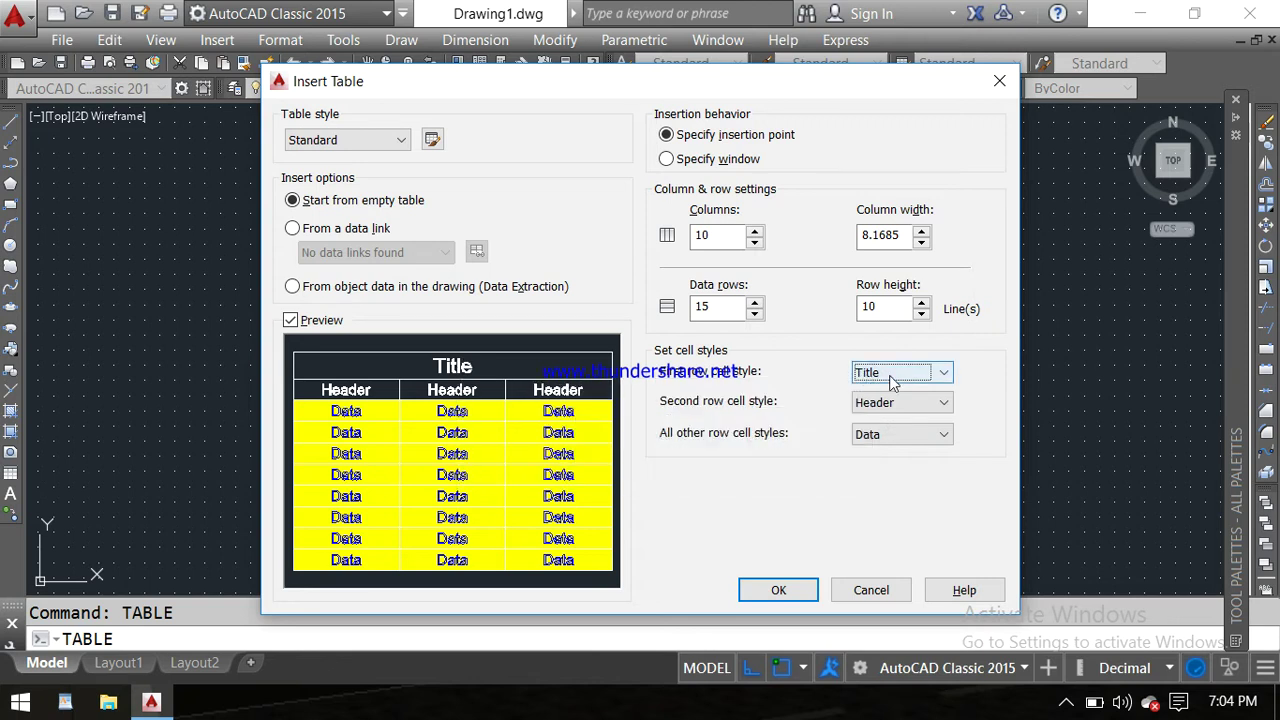
left_click(941, 404)
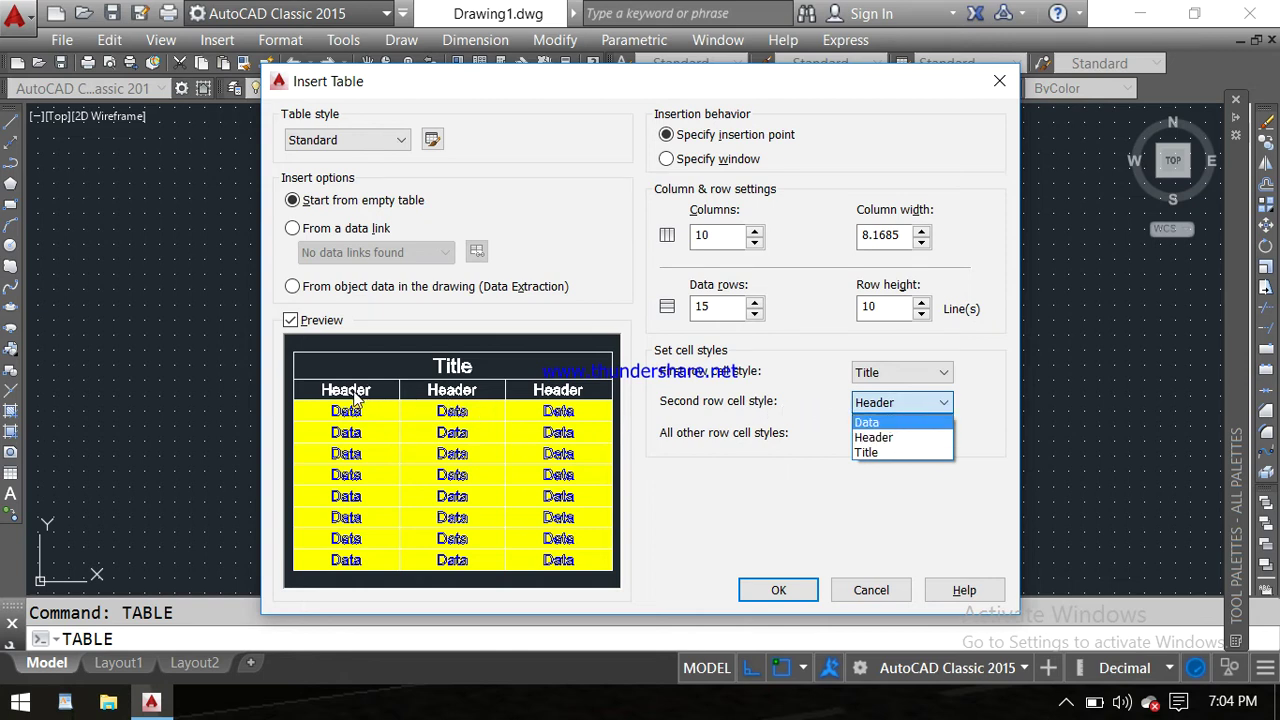
left_click(838, 397)
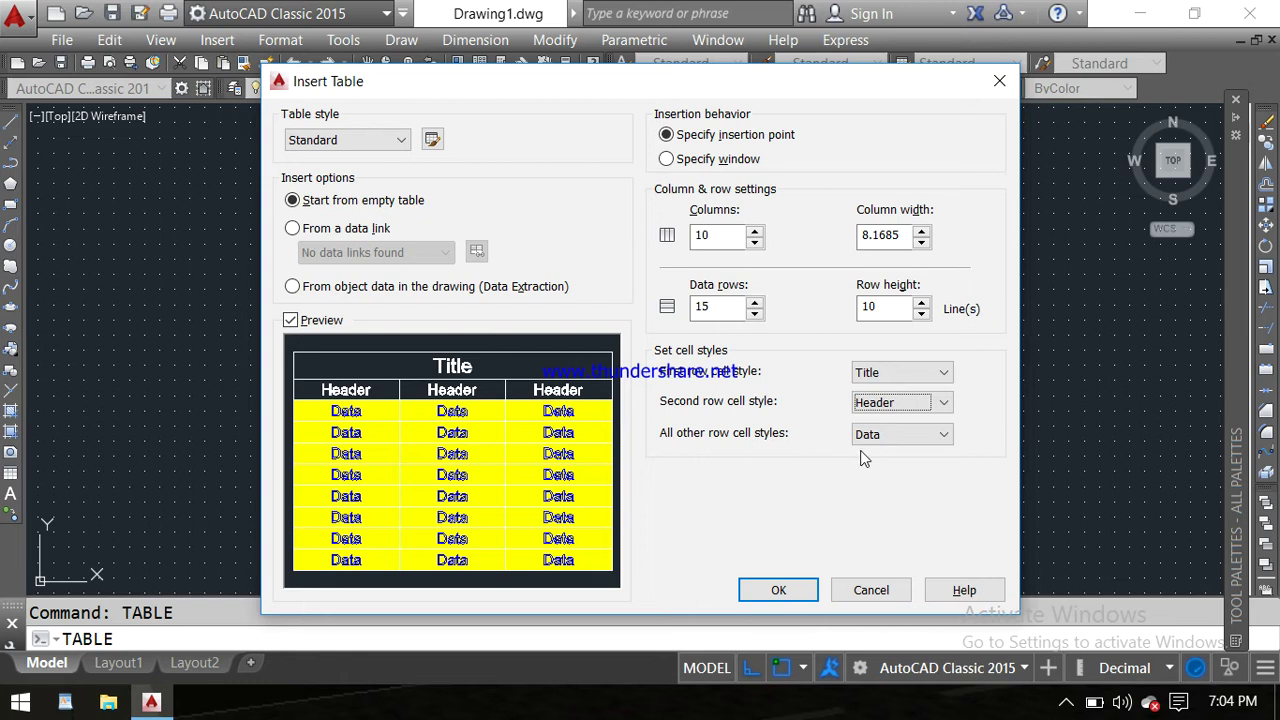
left_click(942, 436)
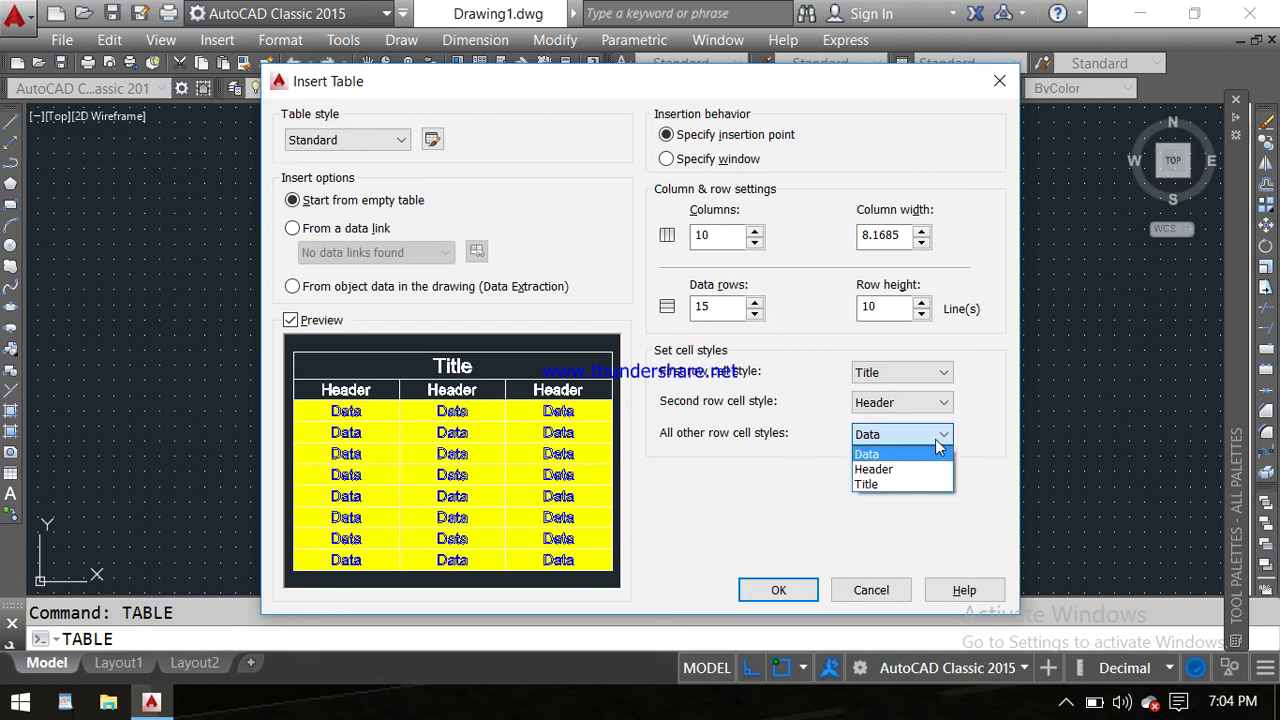
left_click(935, 439)
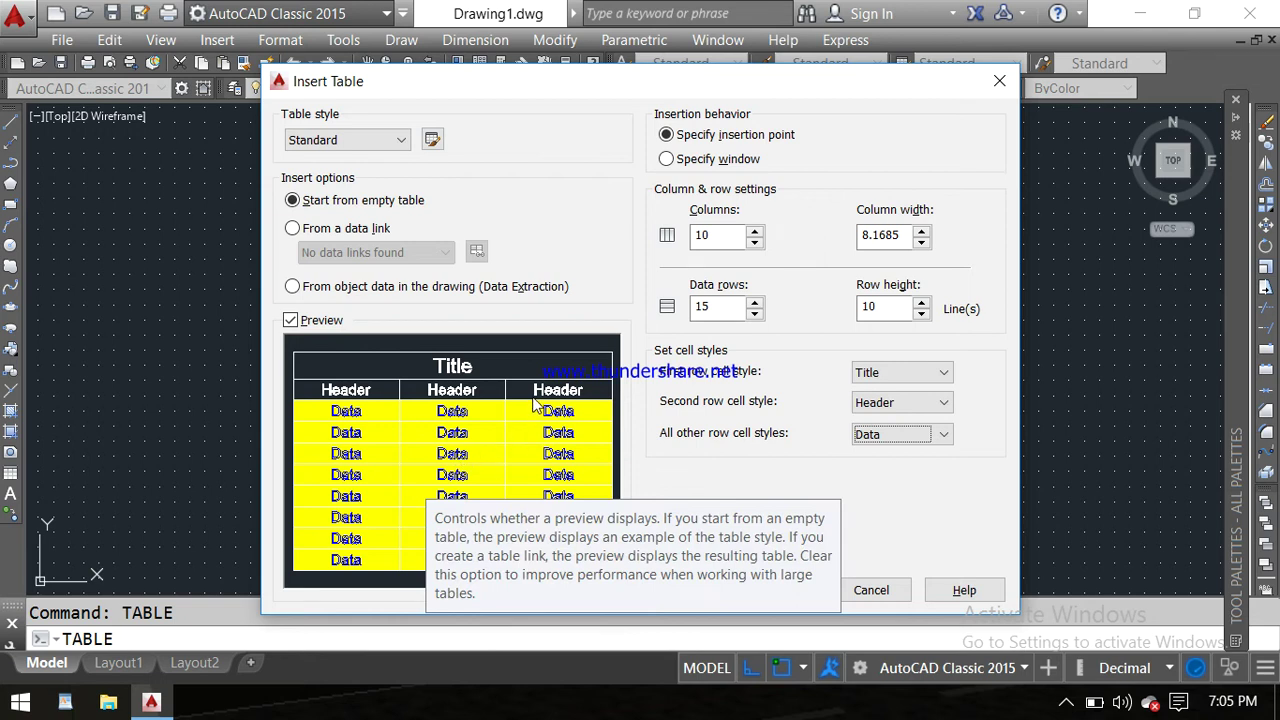
Step: Launch Table Style and choose Modify for the Standard style
left_click(433, 140)
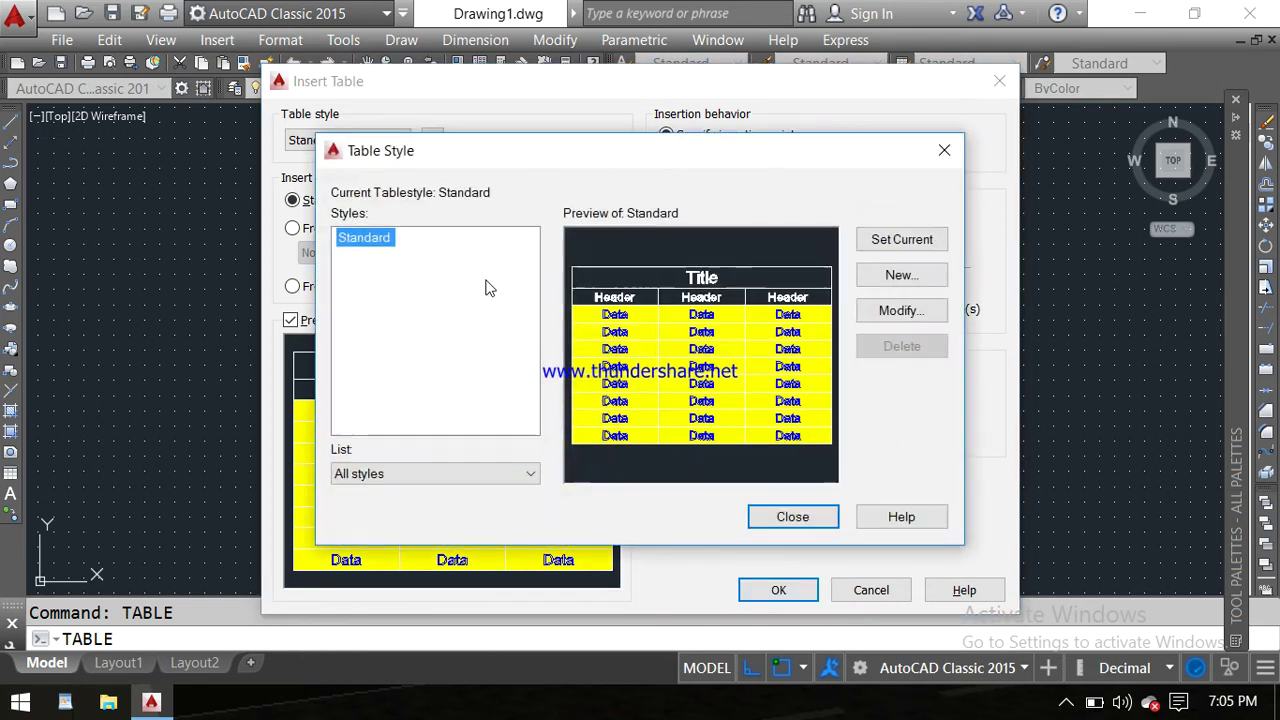
left_click(880, 311)
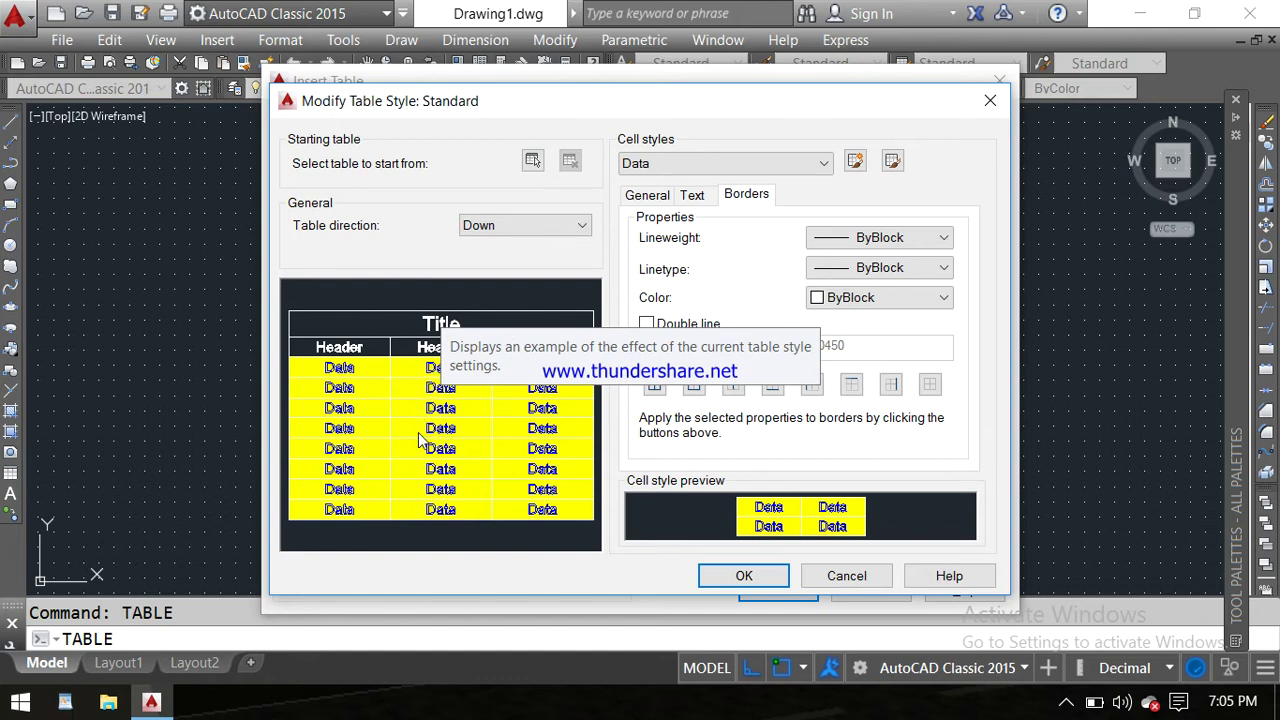
left_click(579, 225)
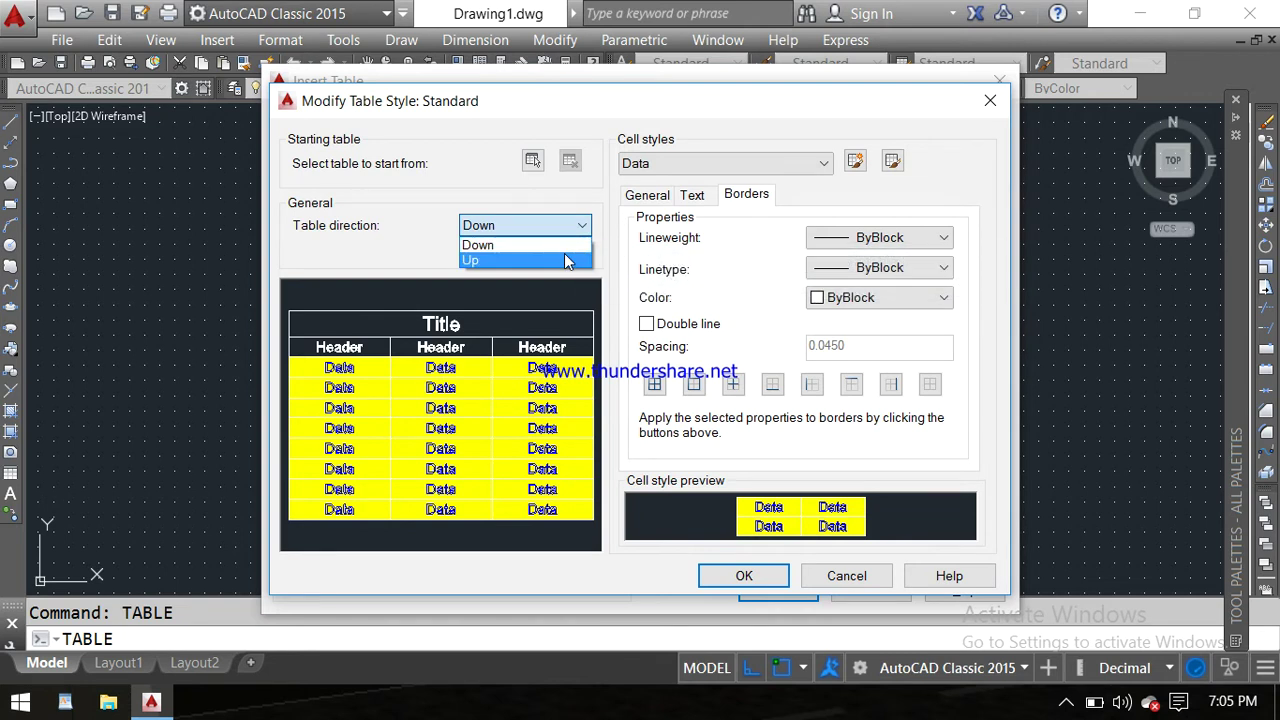
left_click(555, 261)
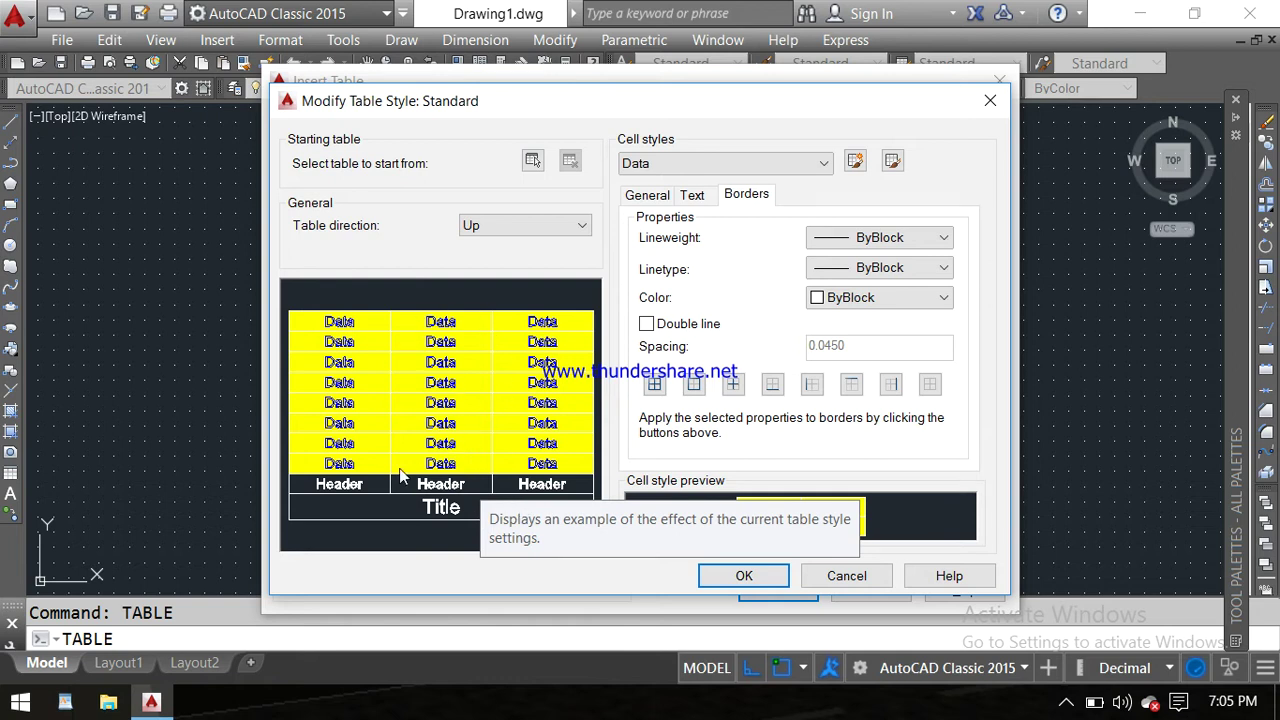
left_click(570, 225)
left_click(548, 247)
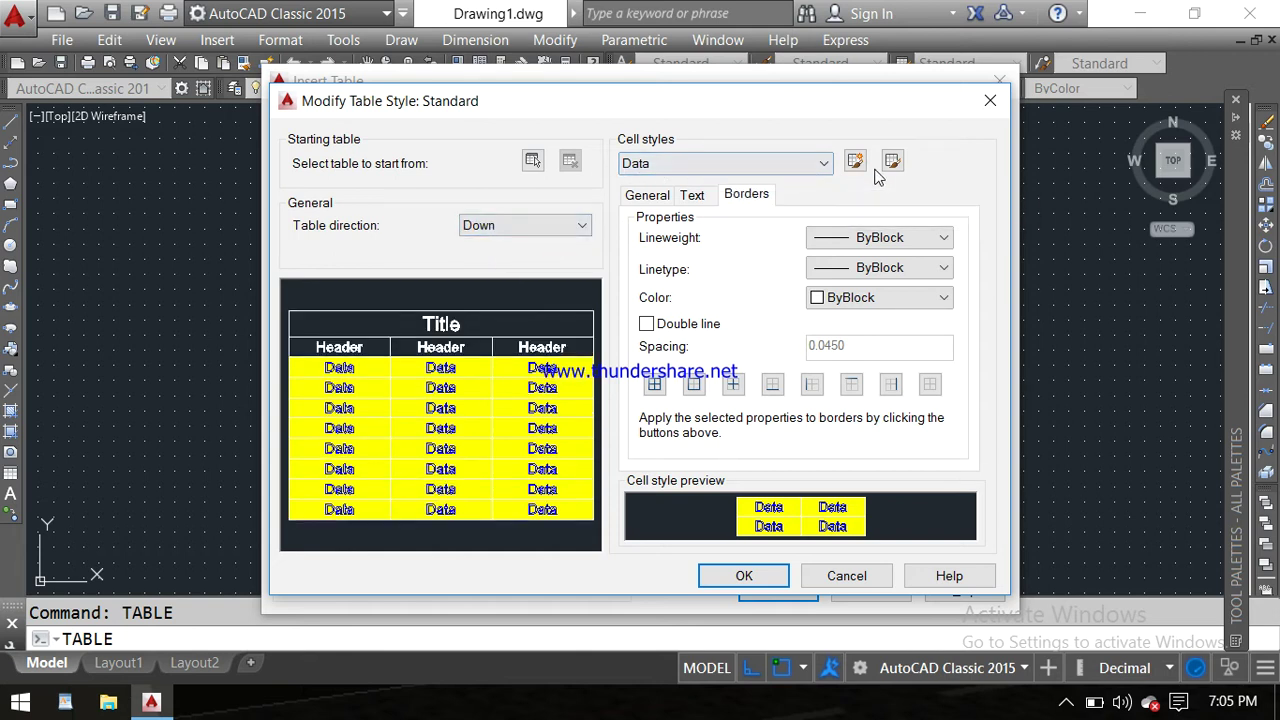
left_click(824, 165)
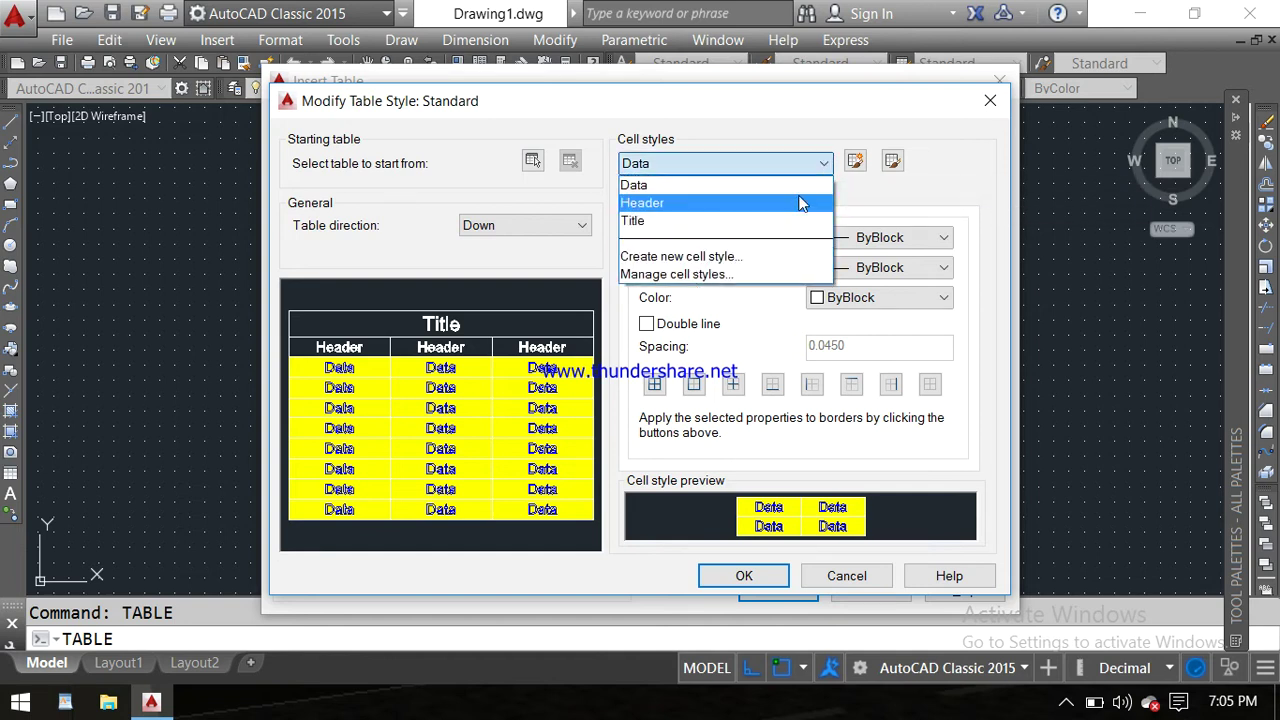
left_click(858, 162)
left_click(856, 162)
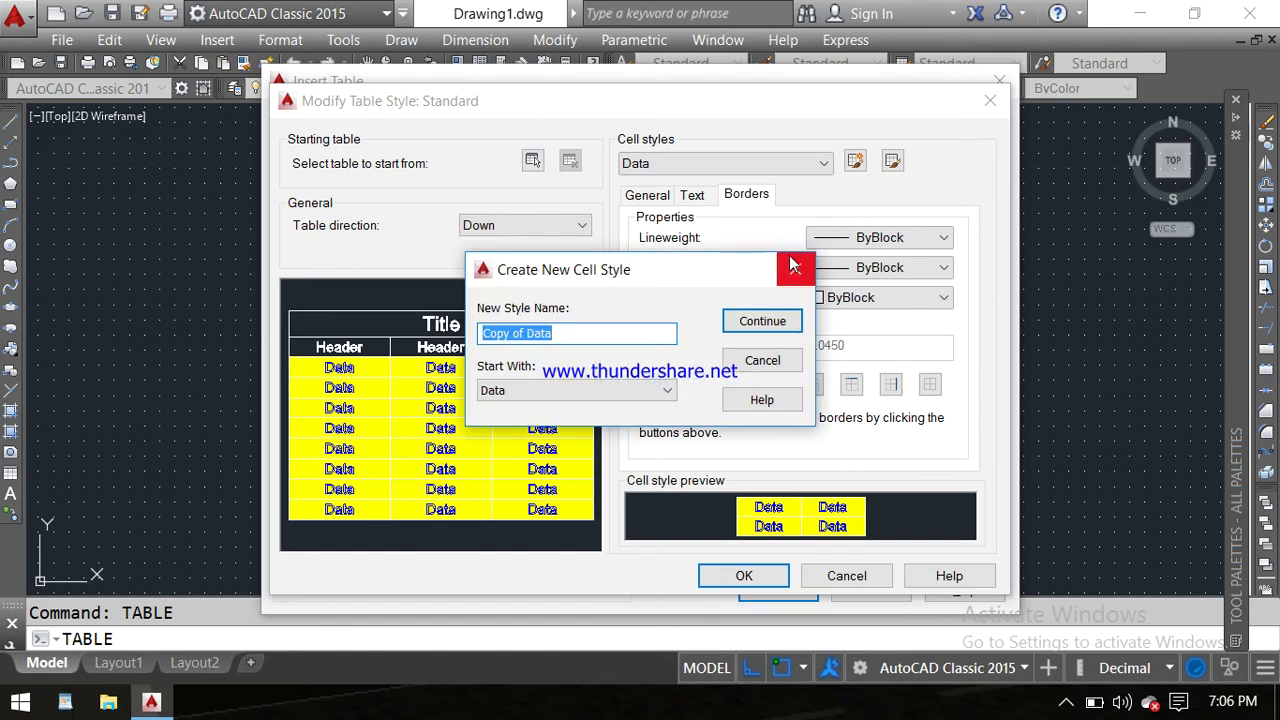
left_click(795, 270)
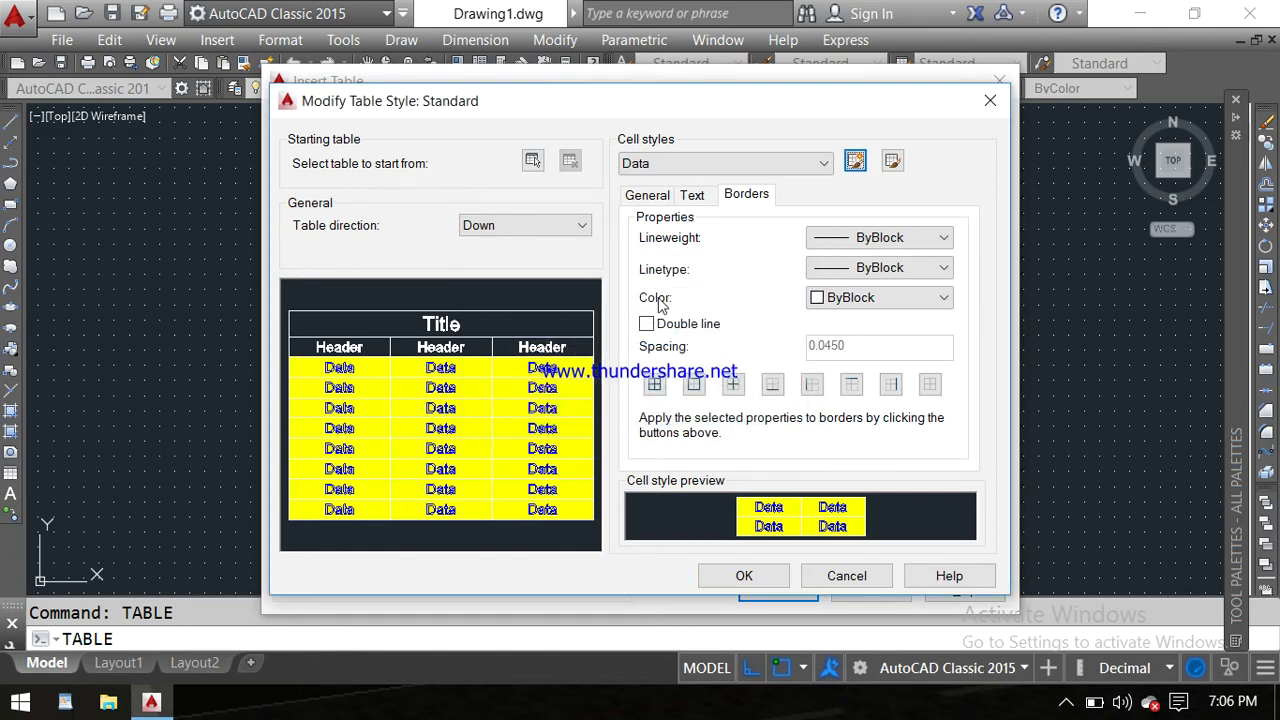
left_click(893, 162)
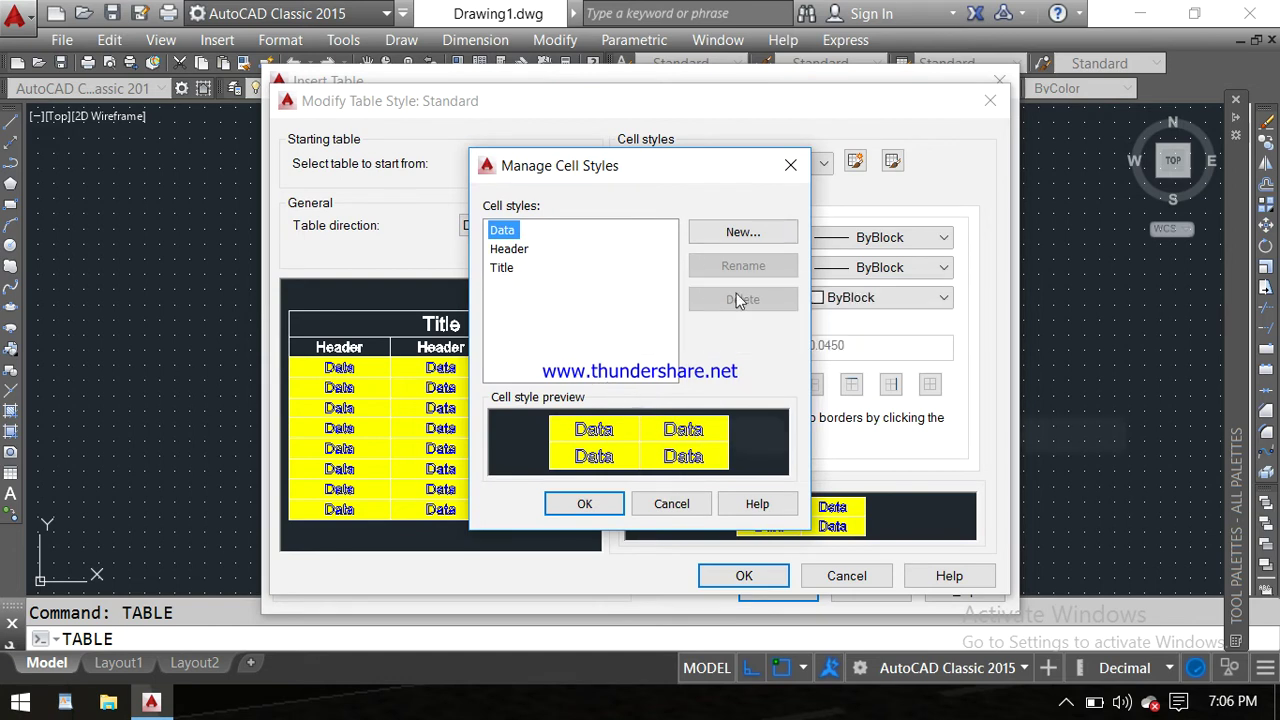
left_click(790, 165)
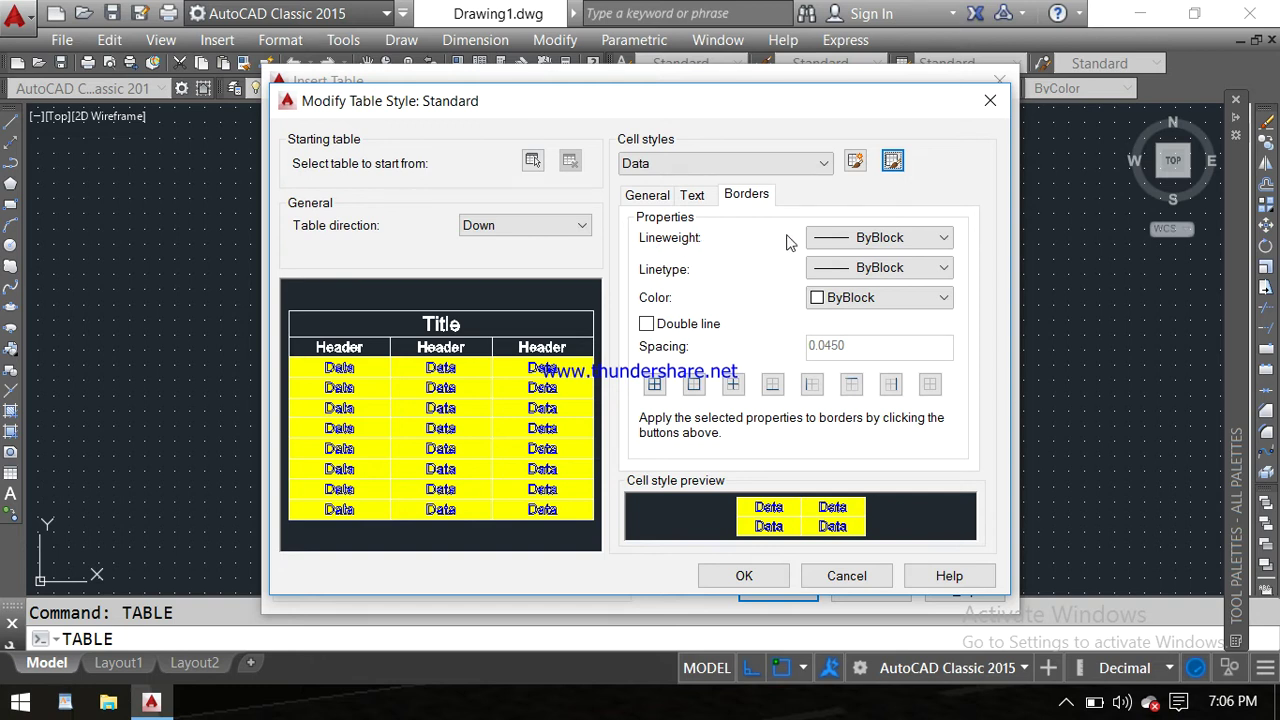
Step: Keep Data border lineweight and linetype ByBlock, and change border colour from Red to ByLayer
left_click(929, 237)
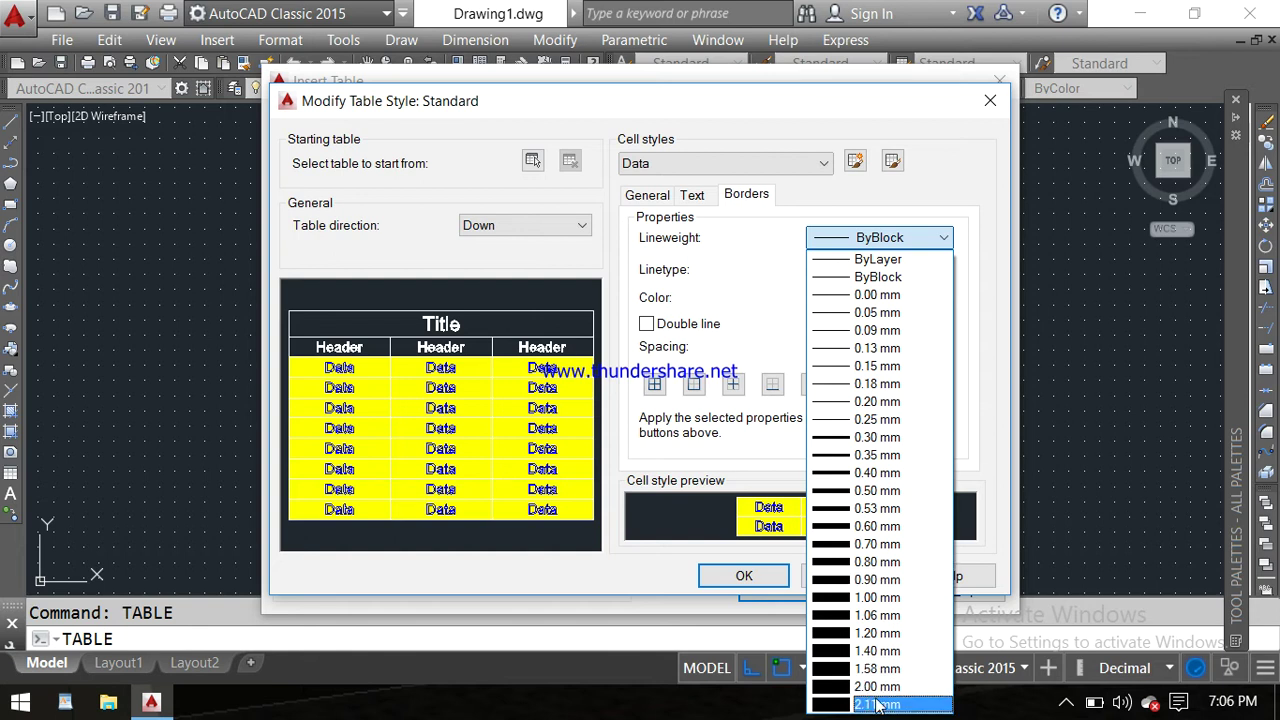
left_click(868, 237)
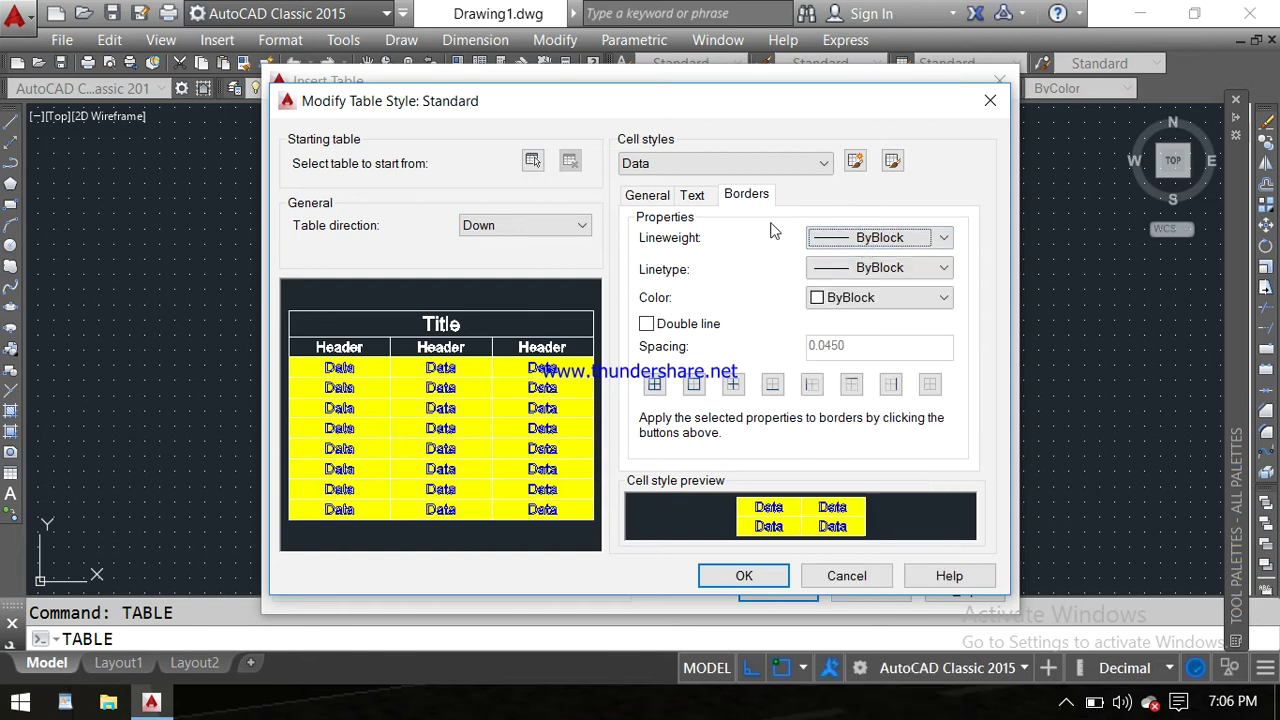
left_click(944, 267)
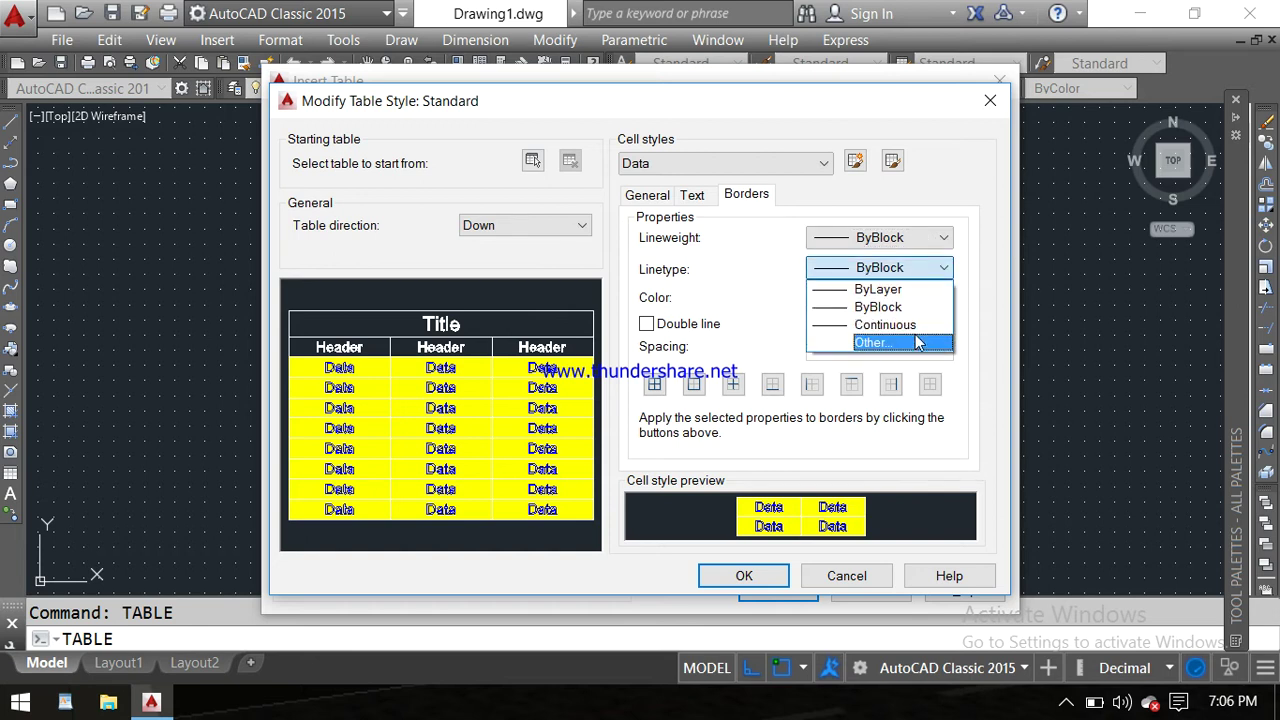
left_click(767, 308)
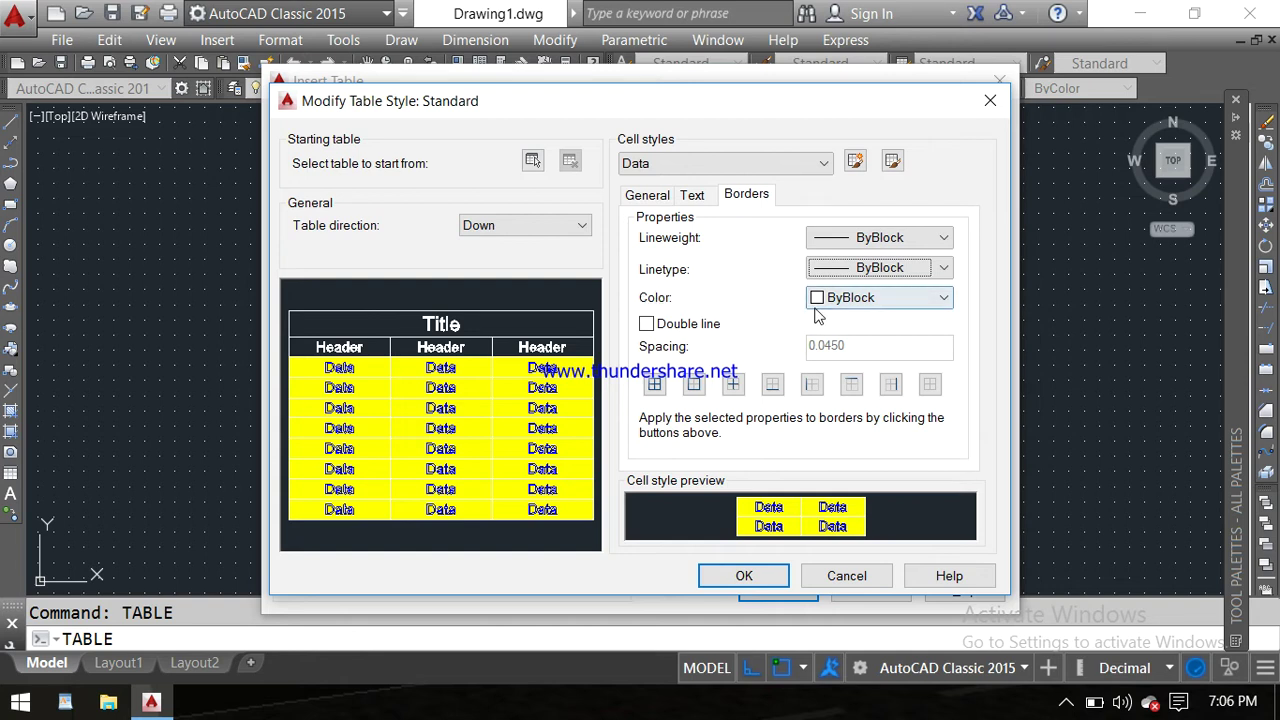
left_click(930, 300)
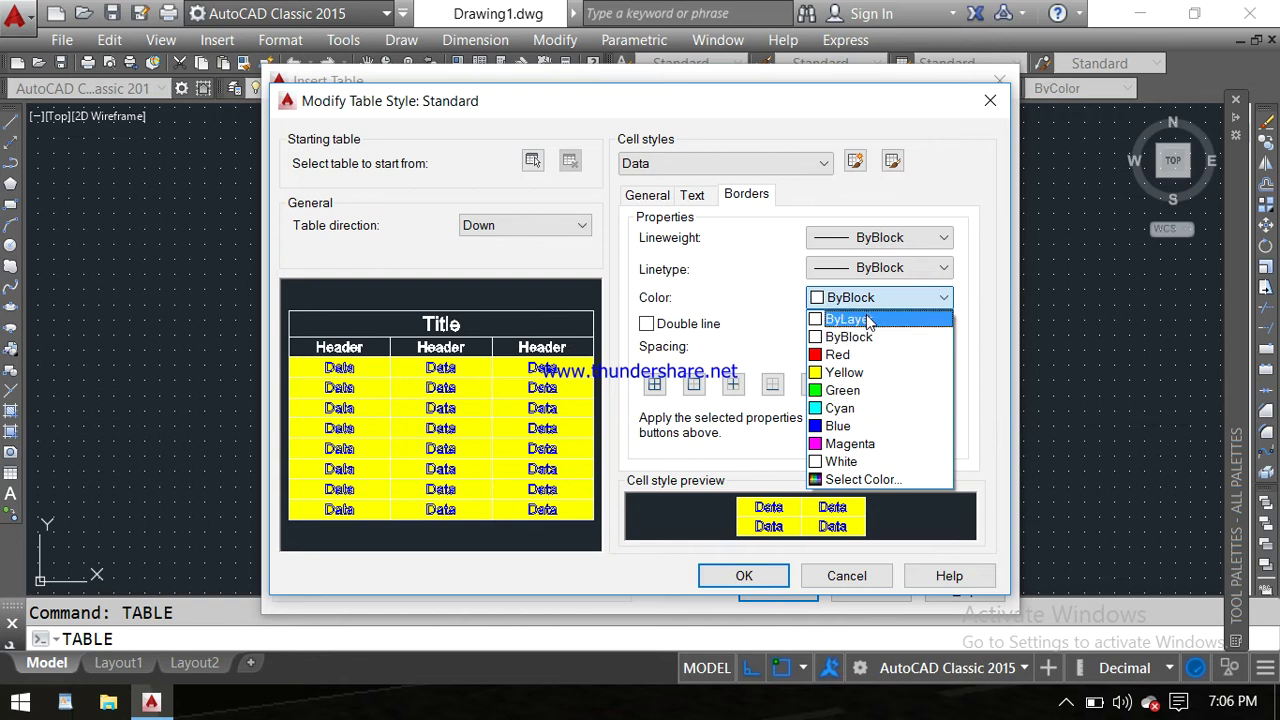
left_click(830, 357)
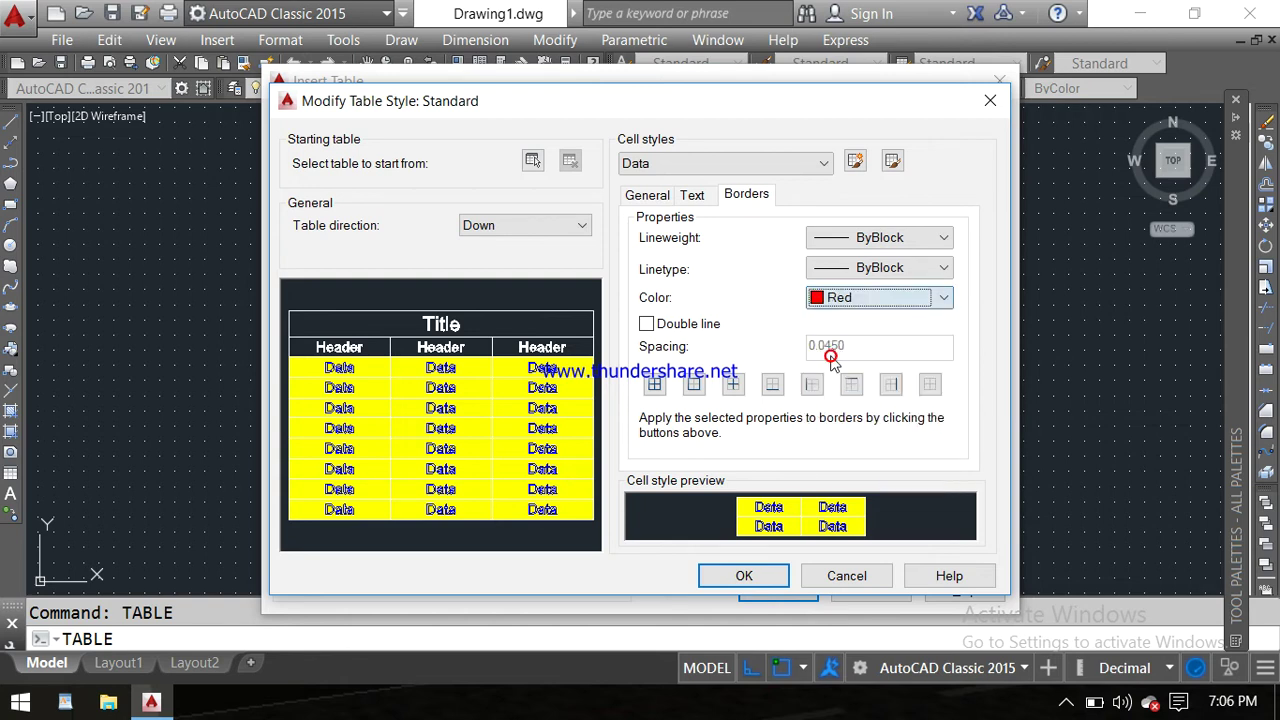
left_click(940, 300)
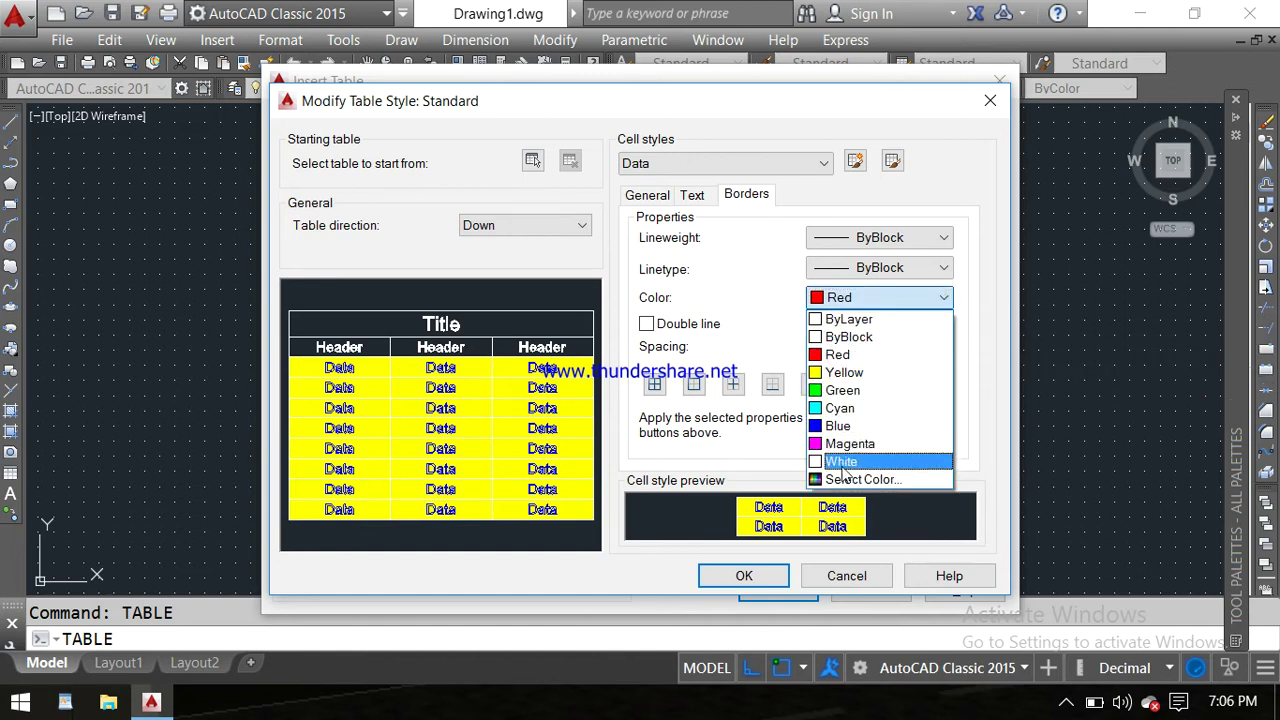
left_click(835, 319)
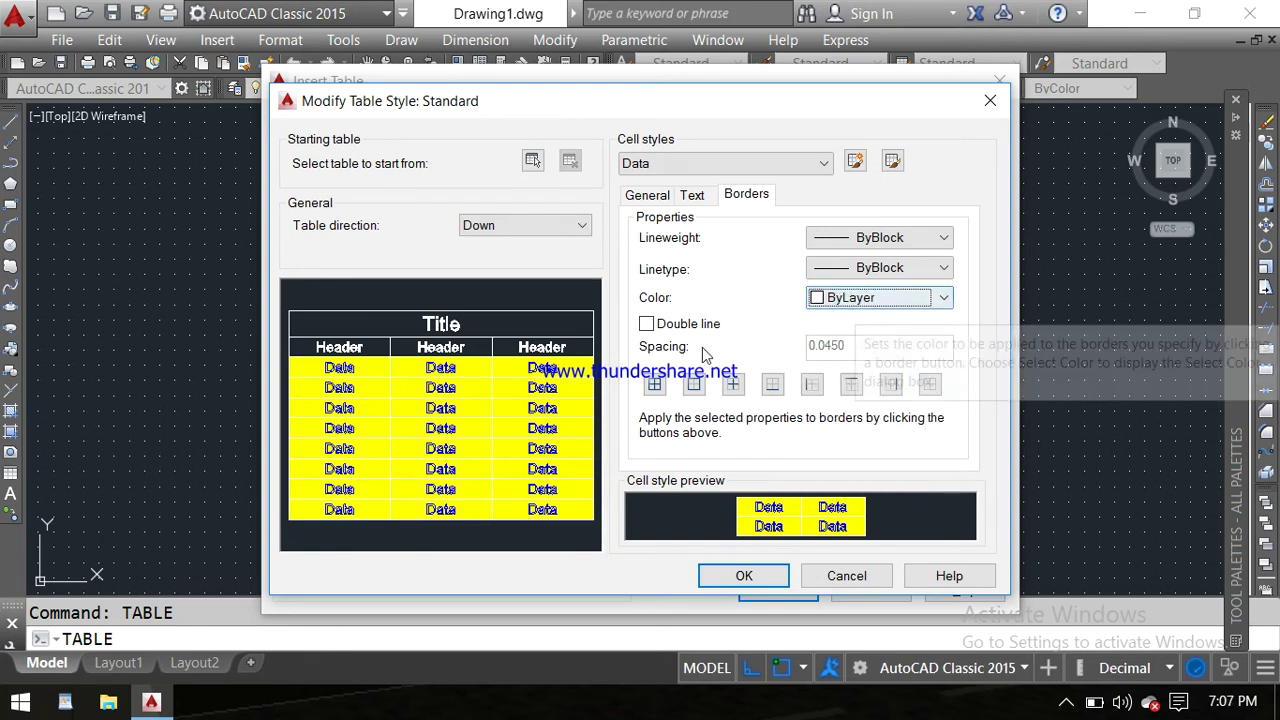
Step: Turn on double-line borders with 0.0400 spacing and apply them to all borders
left_click(646, 325)
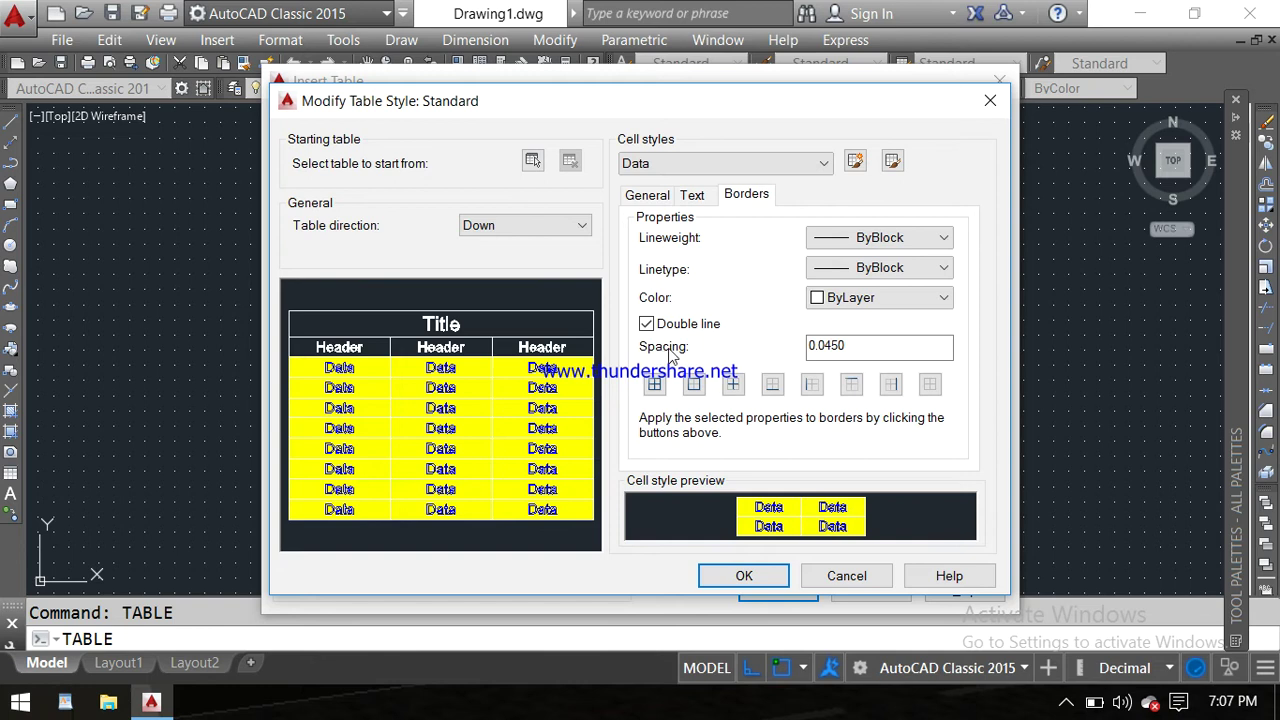
left_click(840, 345)
key("BackSpace")
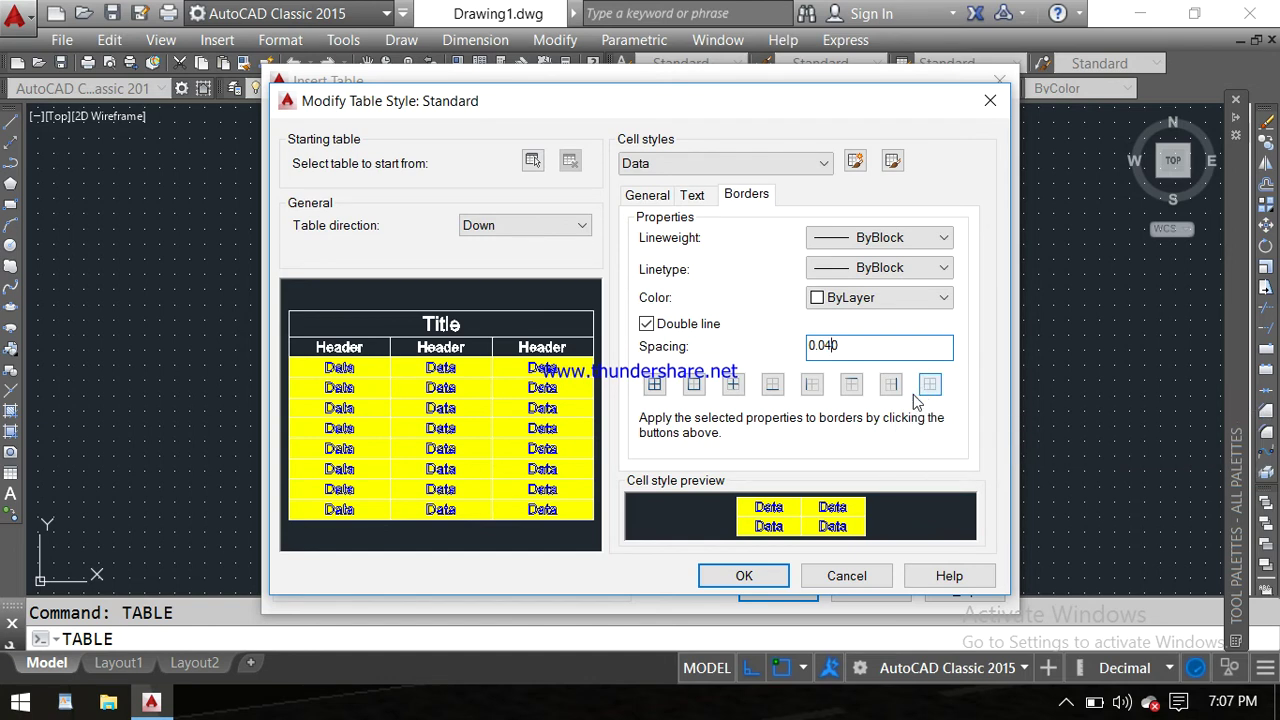
left_click(657, 385)
left_click(693, 385)
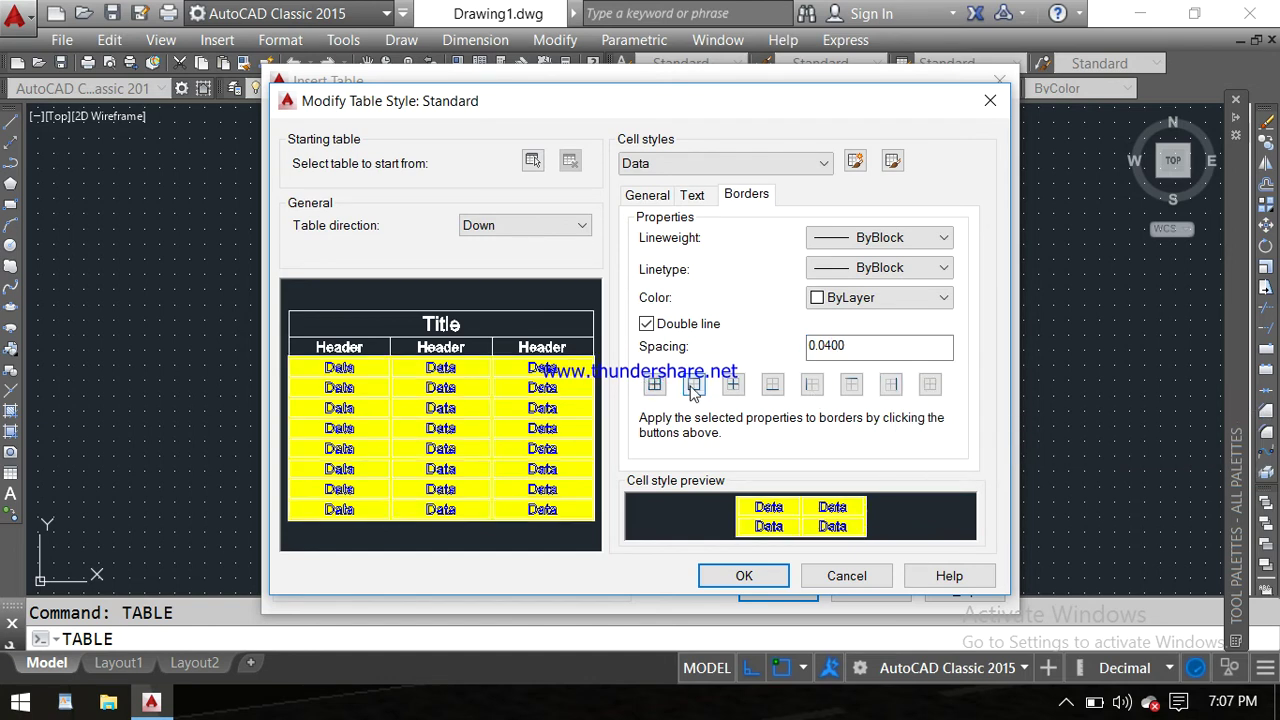
left_click(733, 385)
left_click(772, 386)
left_click(694, 394)
left_click(655, 385)
left_click(653, 385)
Step: Set the Data cells' double-line border colour to Cyan
left_click(938, 300)
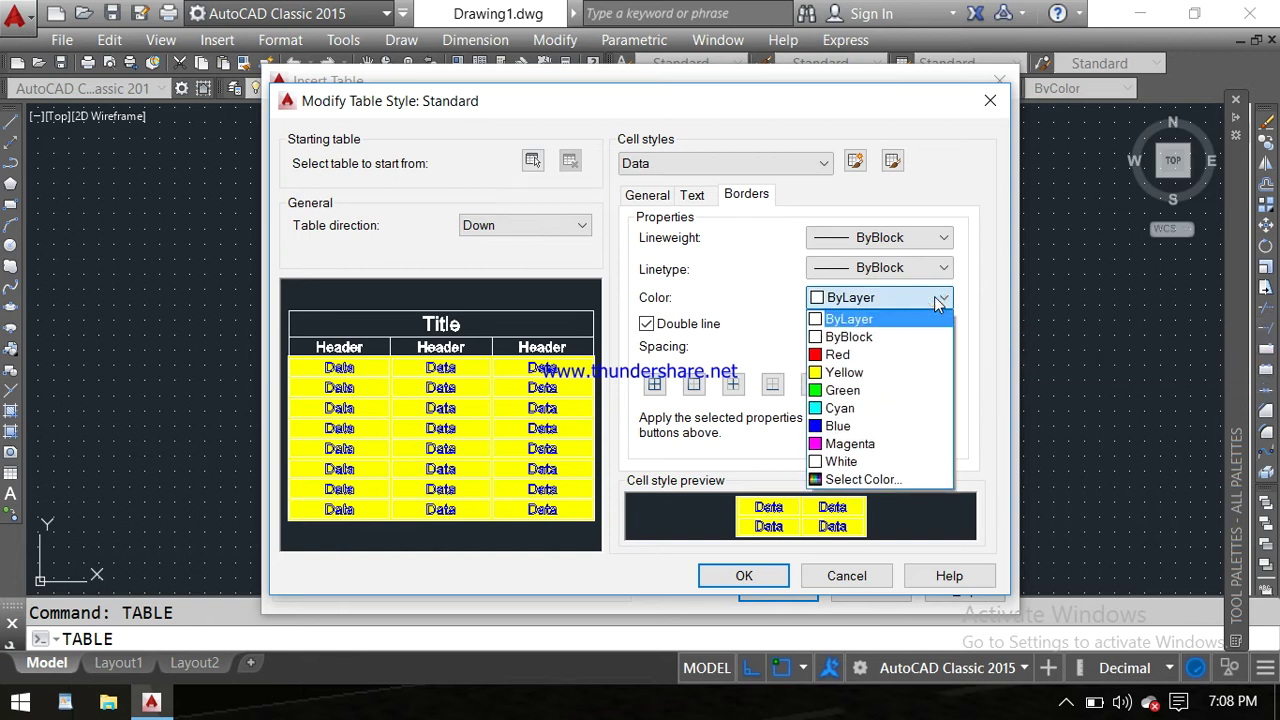
left_click(852, 410)
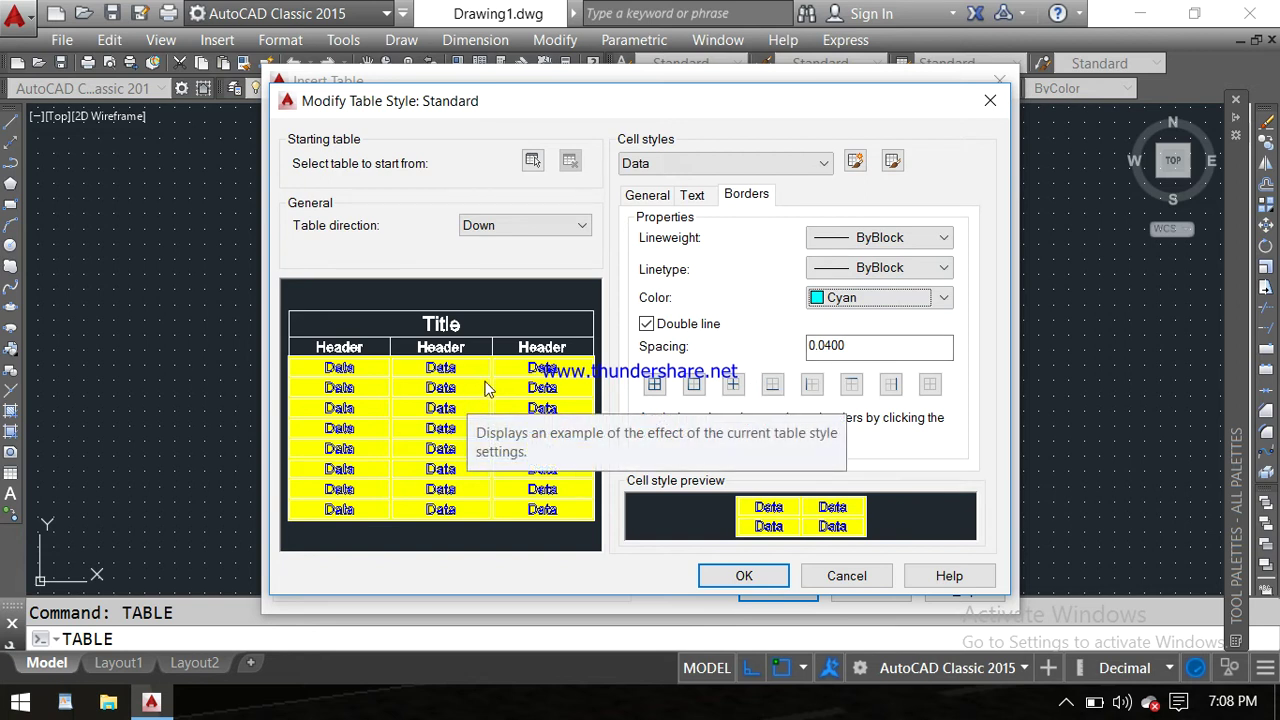
left_click(695, 197)
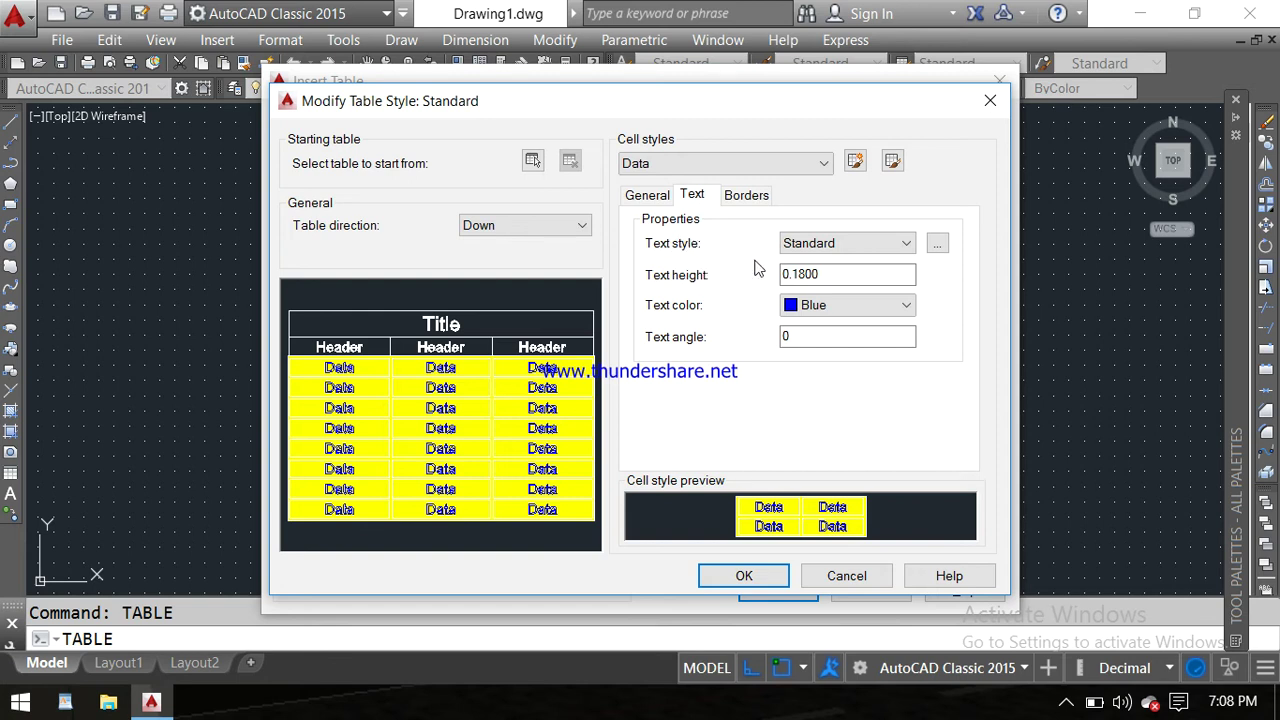
Step: Try the Annotative text style, then keep the Data text style as Standard
left_click(898, 247)
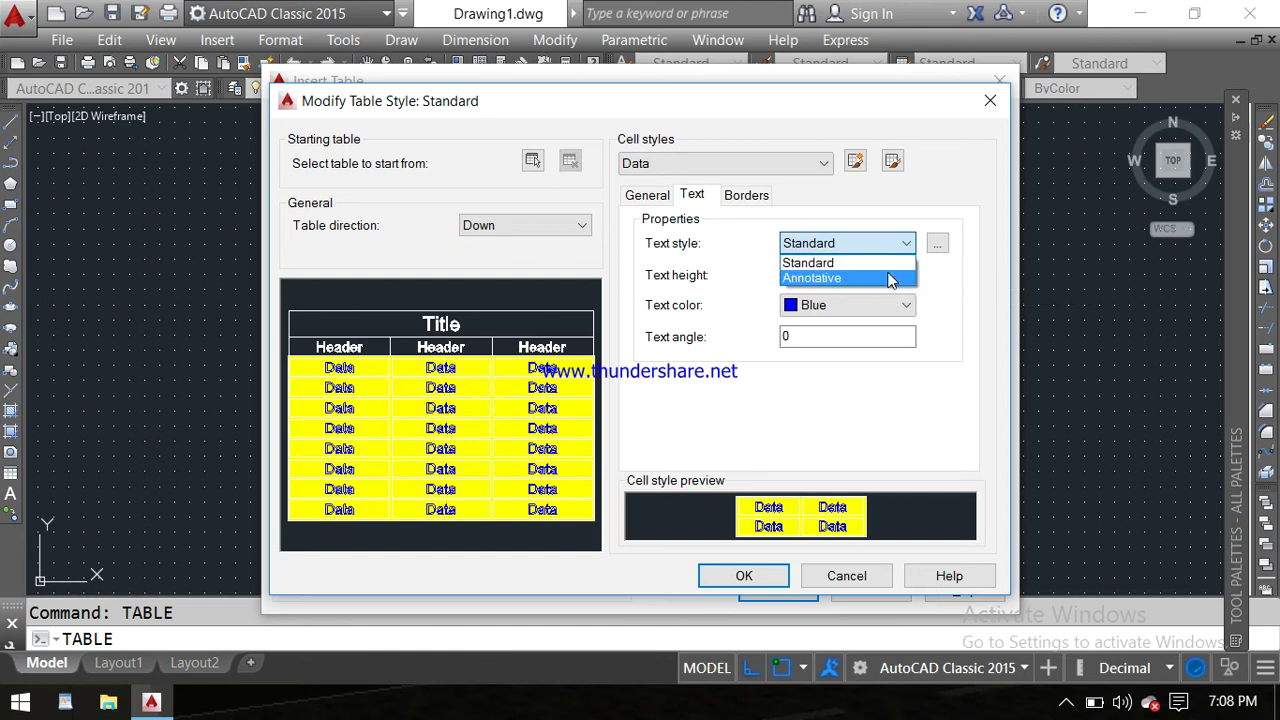
left_click(885, 277)
left_click(900, 250)
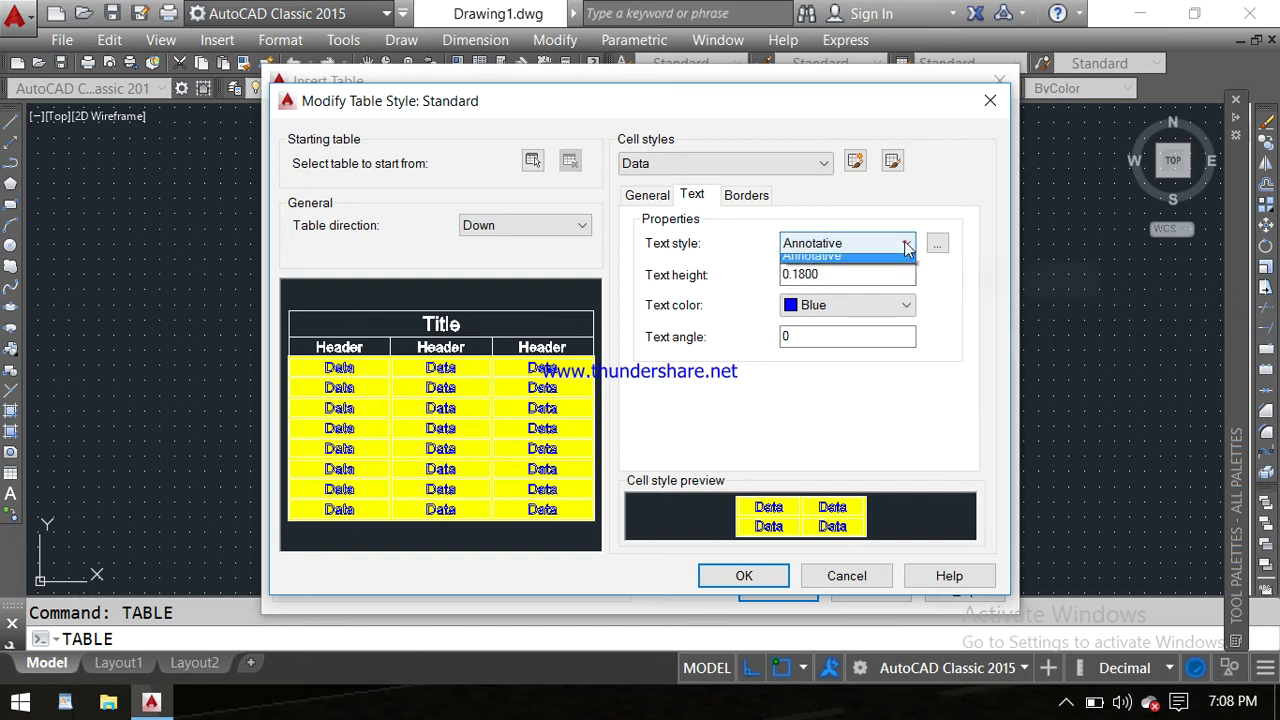
left_click(883, 263)
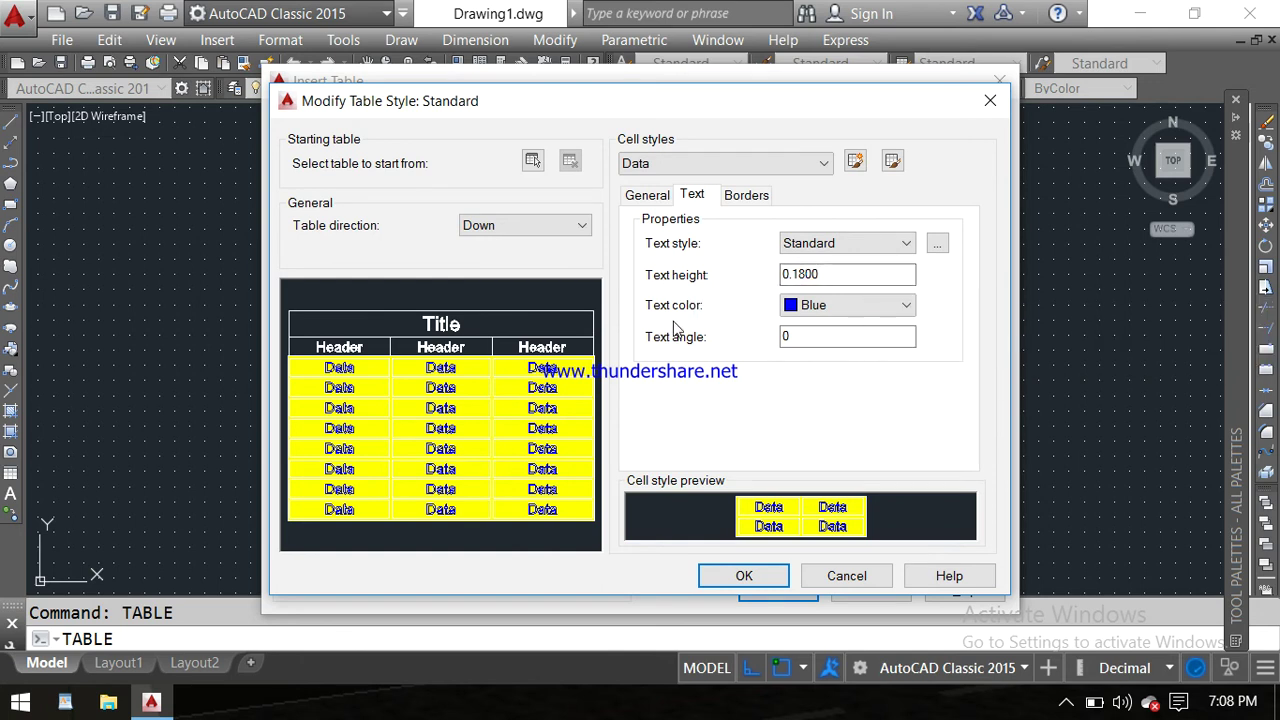
Step: Try Red for the Data text colour, then return it to Blue
left_click(897, 309)
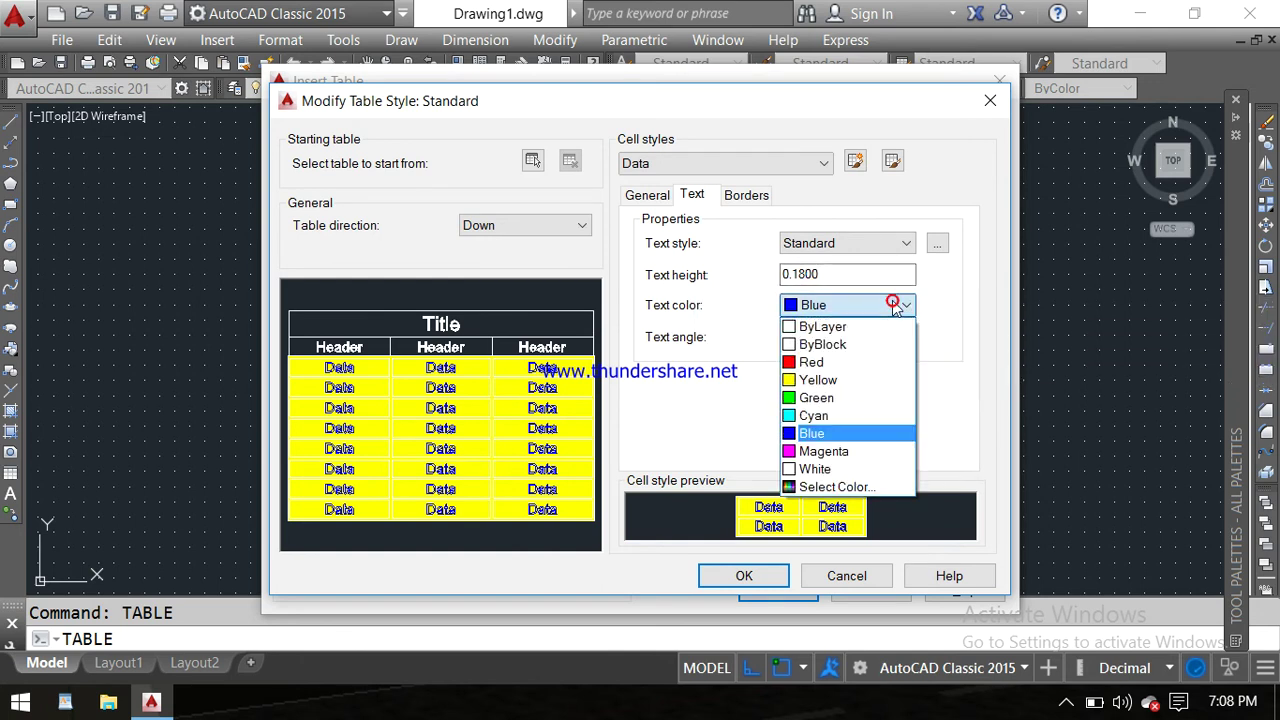
left_click(858, 364)
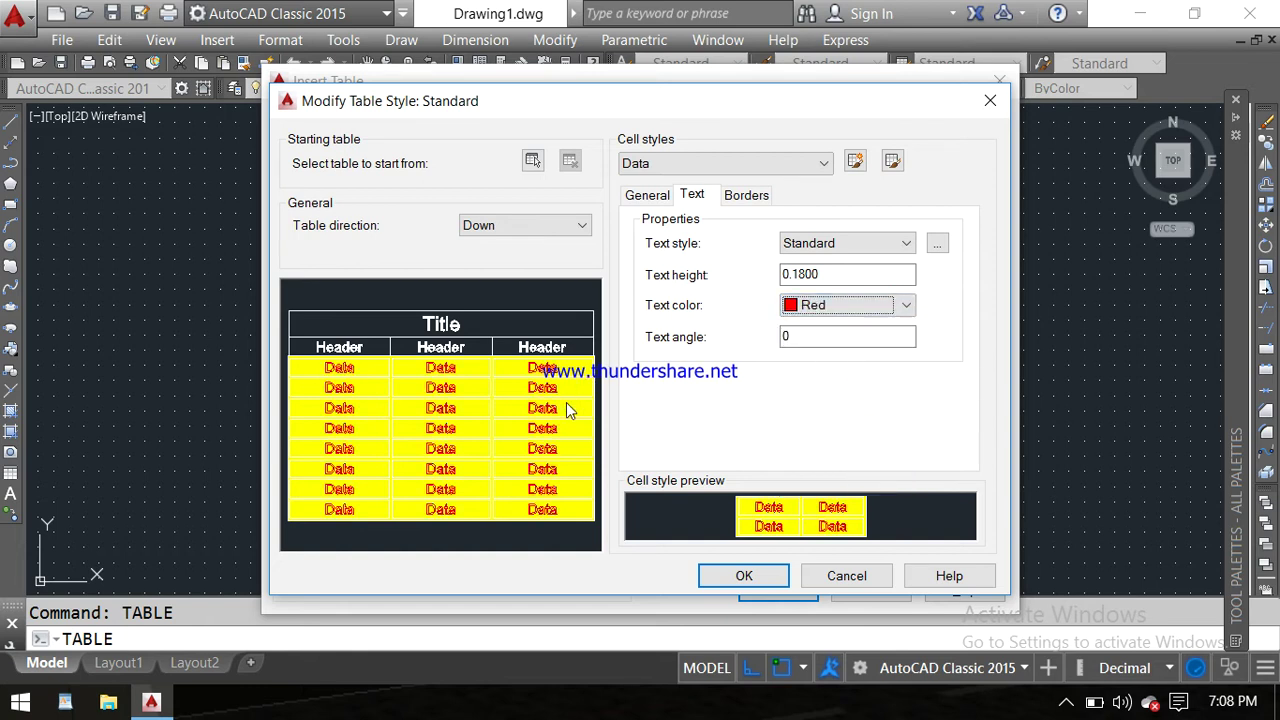
left_click(901, 304)
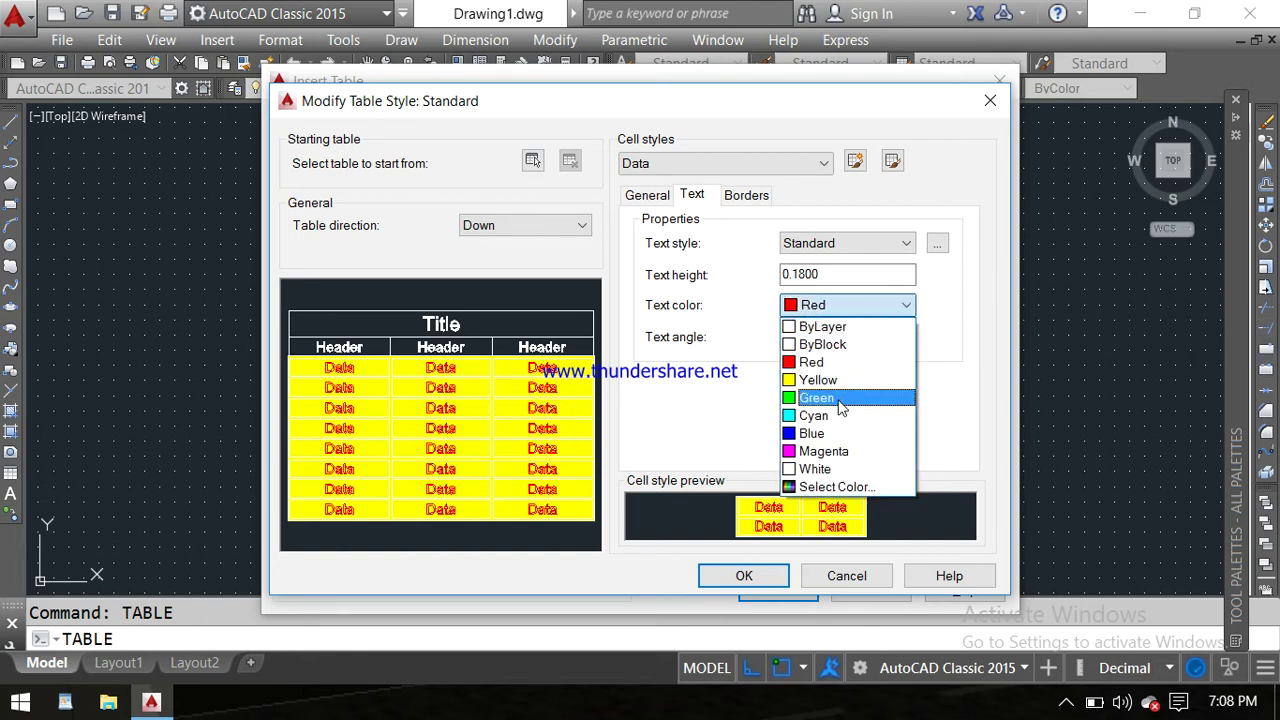
left_click(836, 433)
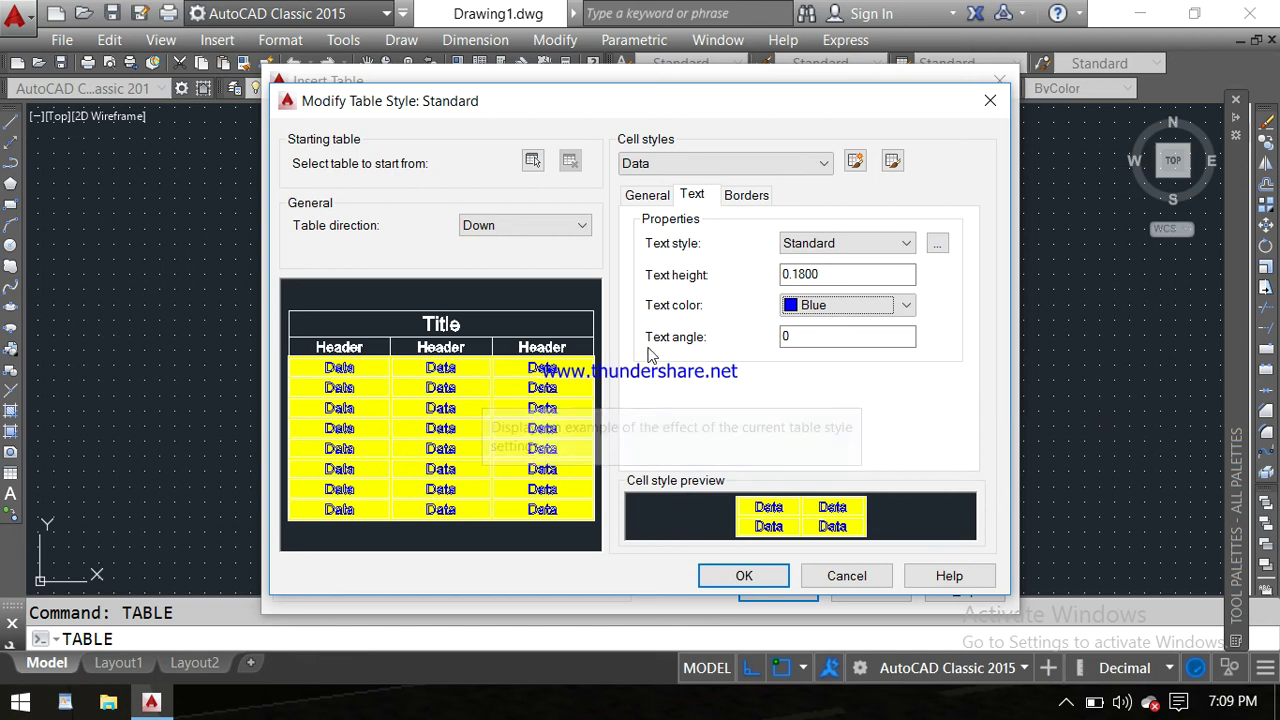
left_click(650, 196)
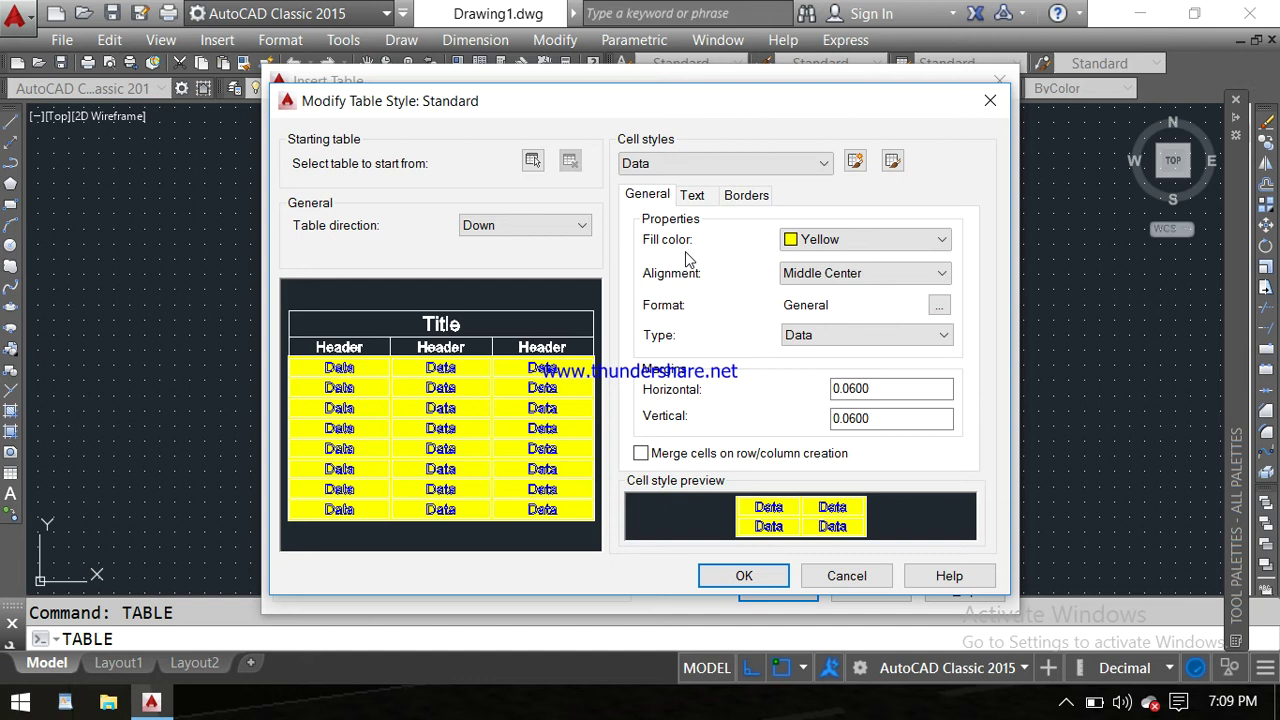
left_click(941, 239)
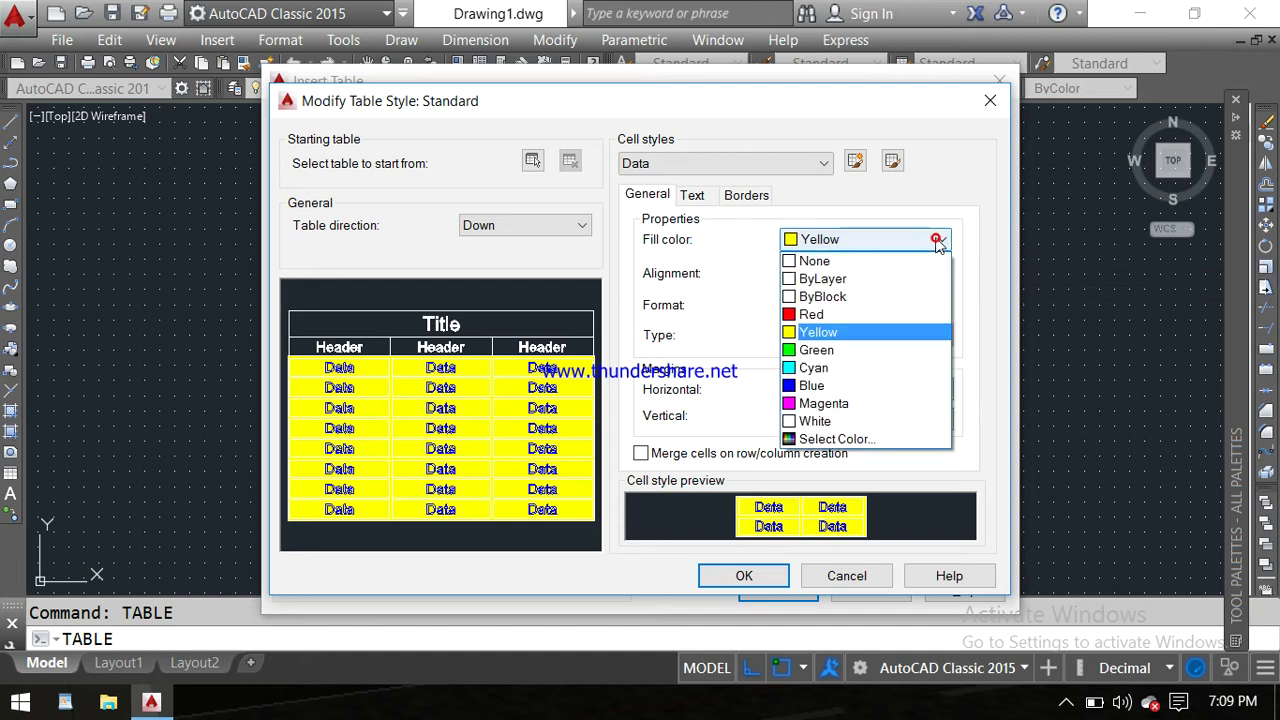
left_click(889, 352)
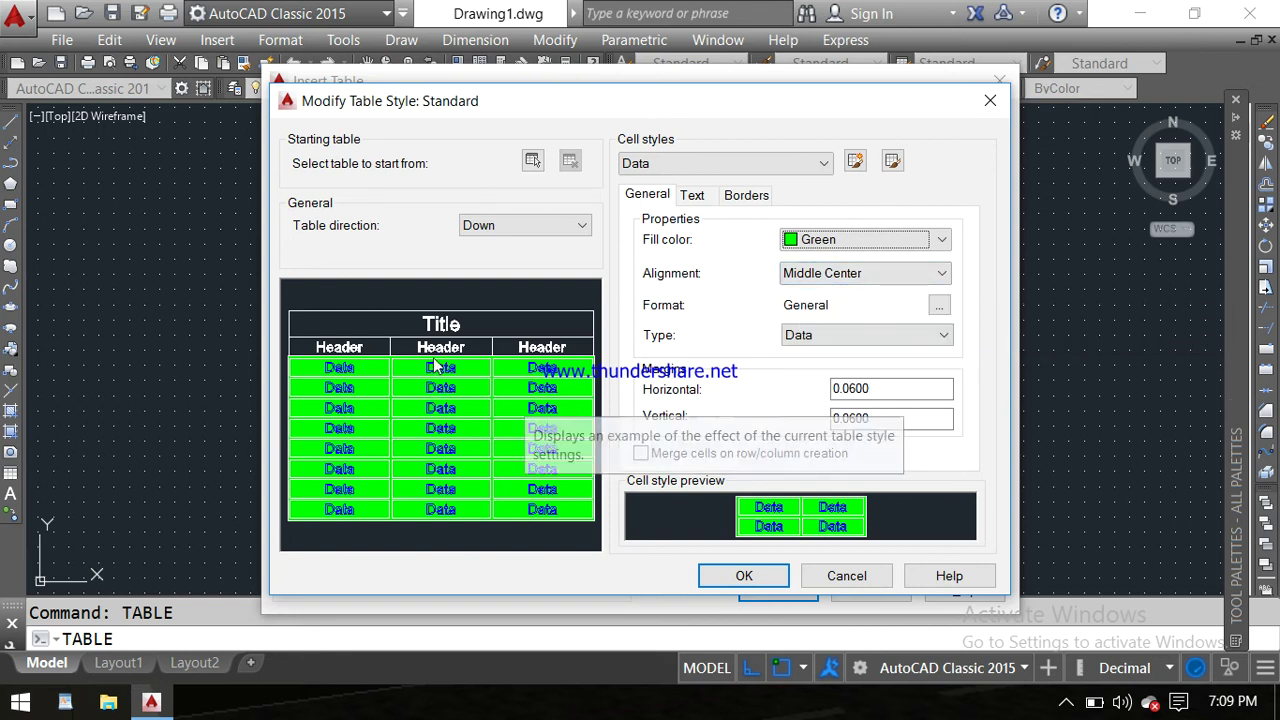
left_click(928, 276)
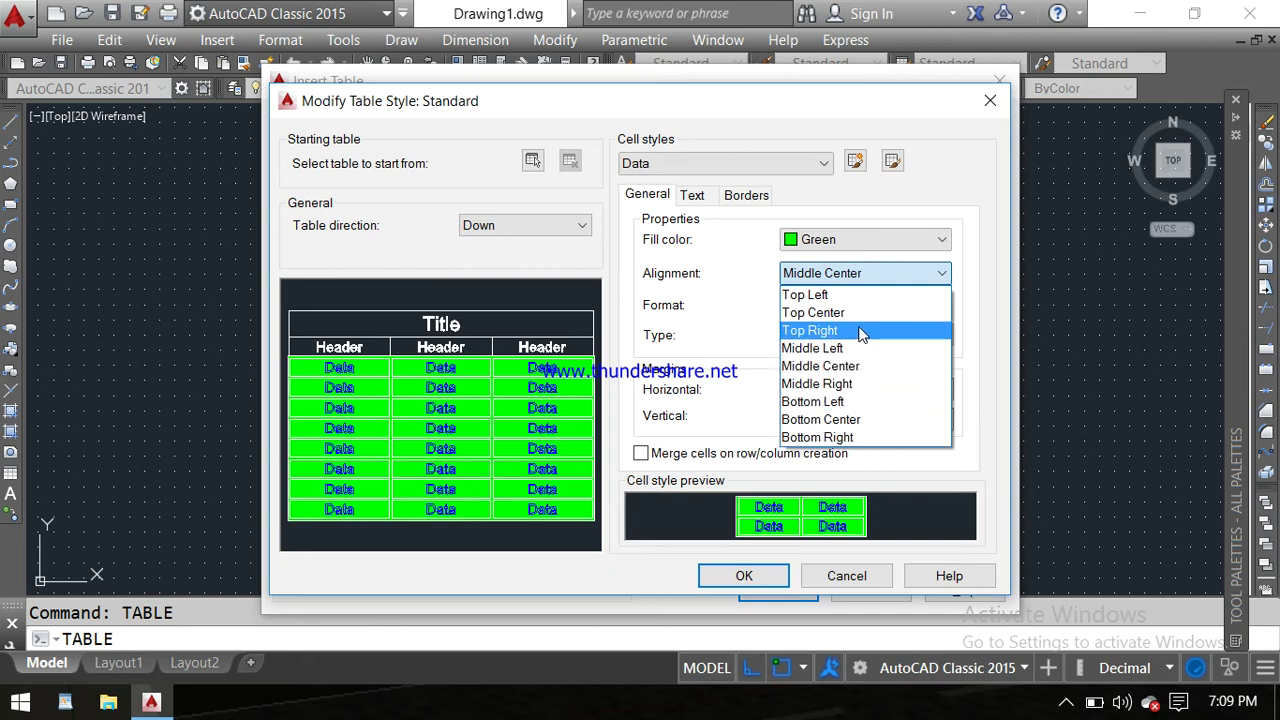
left_click(928, 276)
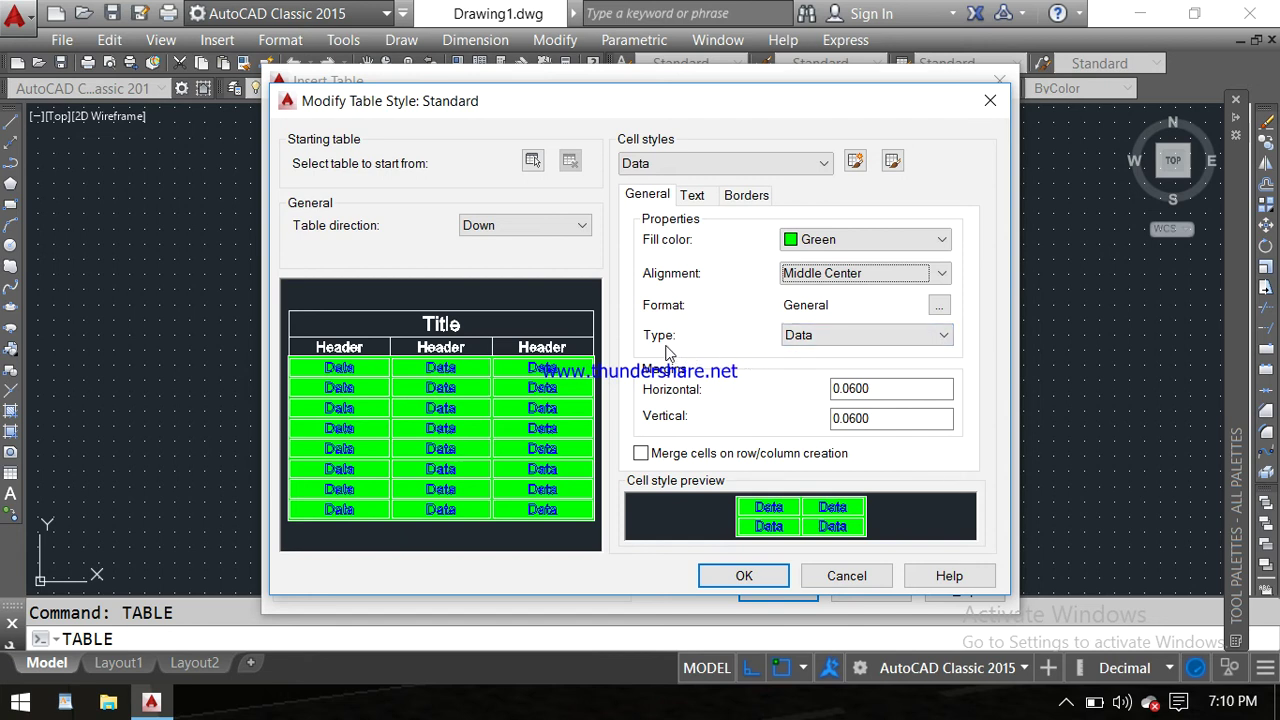
left_click(924, 340)
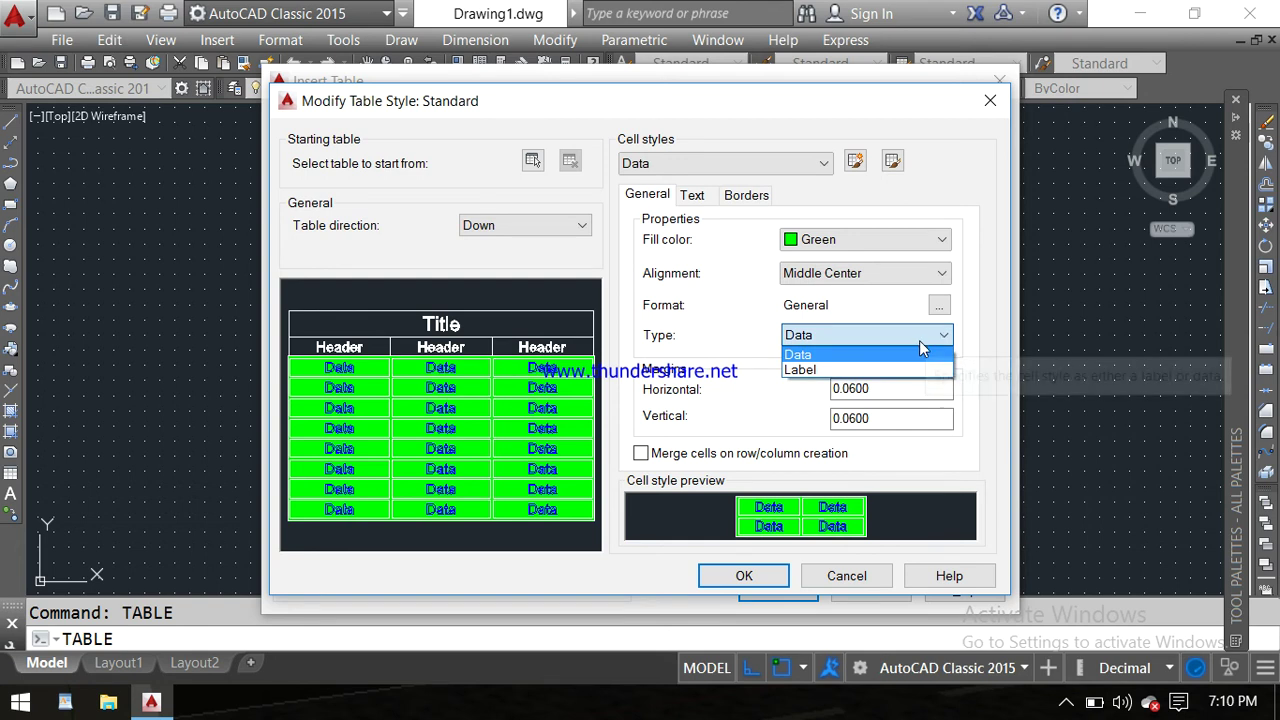
left_click(750, 370)
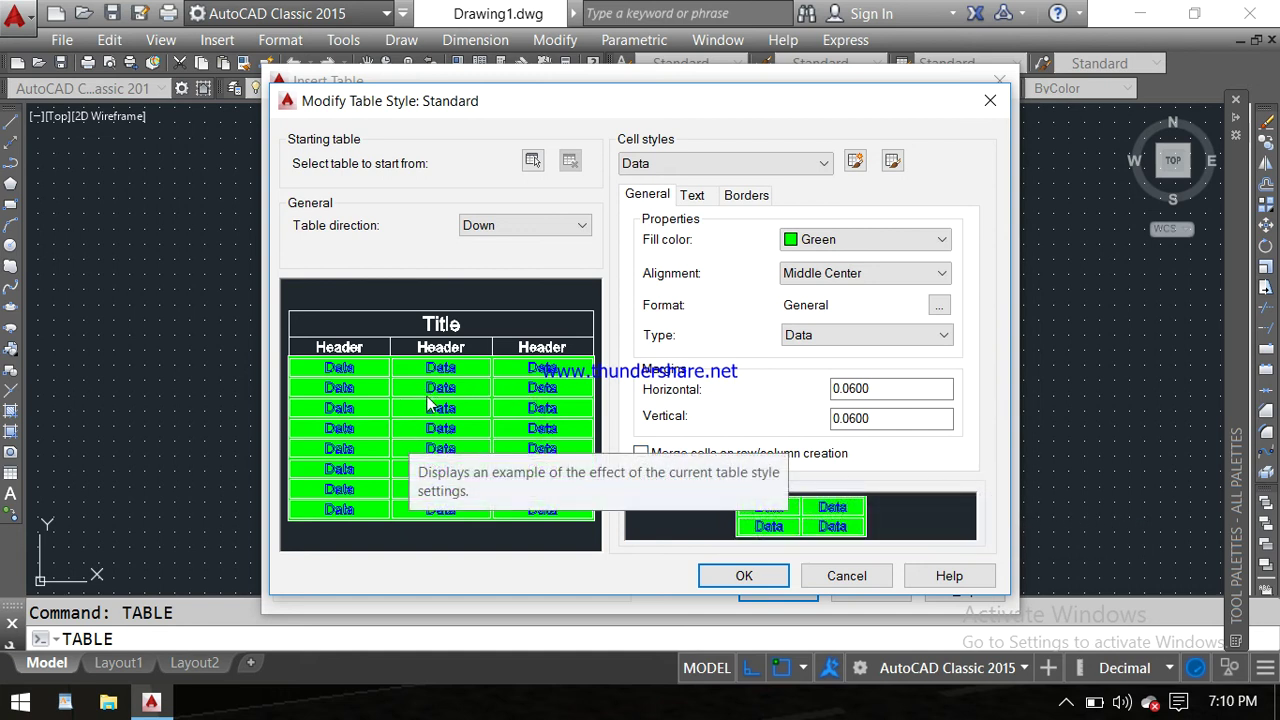
Step: Accept the modified Standard style and close Table Style, returning to Insert Table
left_click(738, 577)
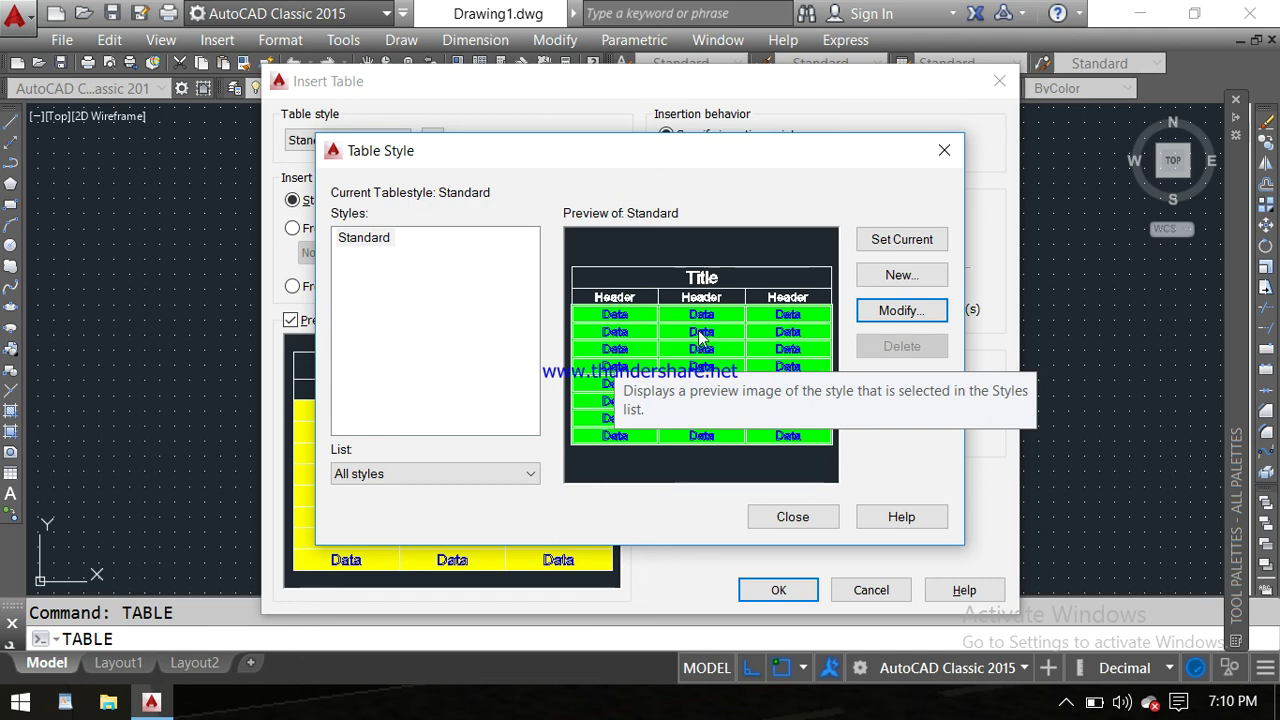
left_click(796, 517)
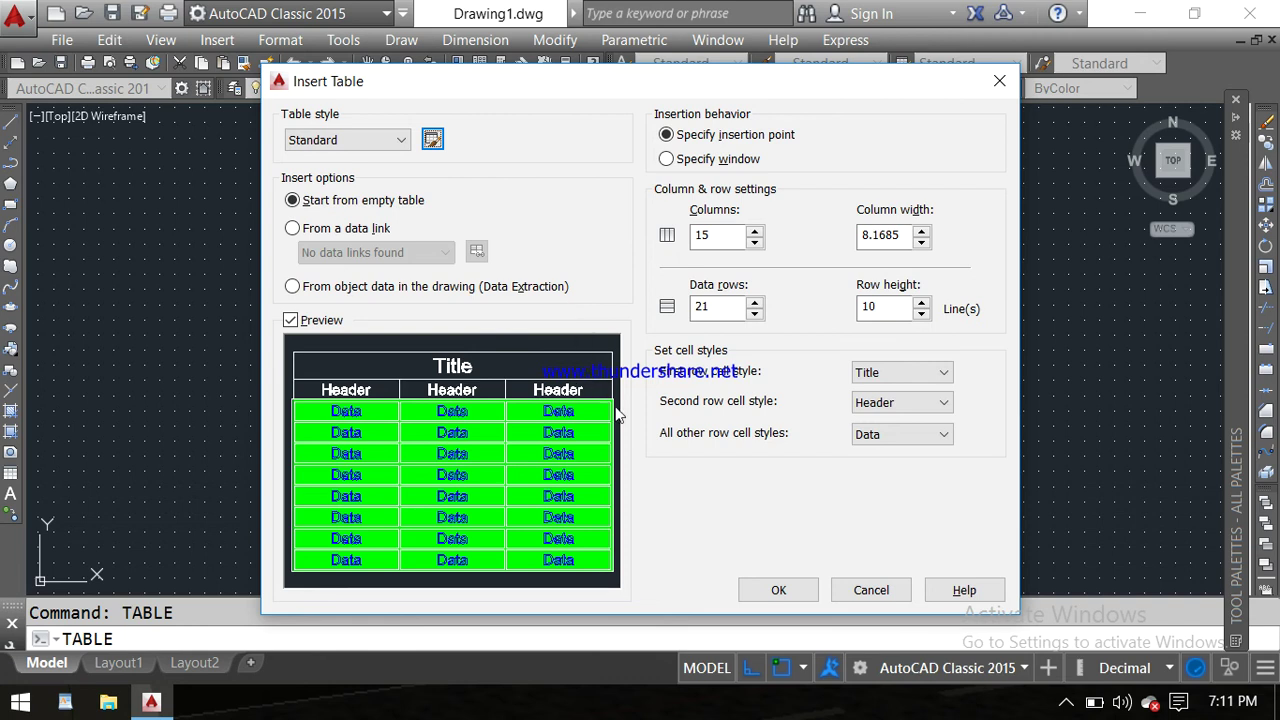
Step: Accept the 15-column table settings and place the table in model space
left_click(772, 592)
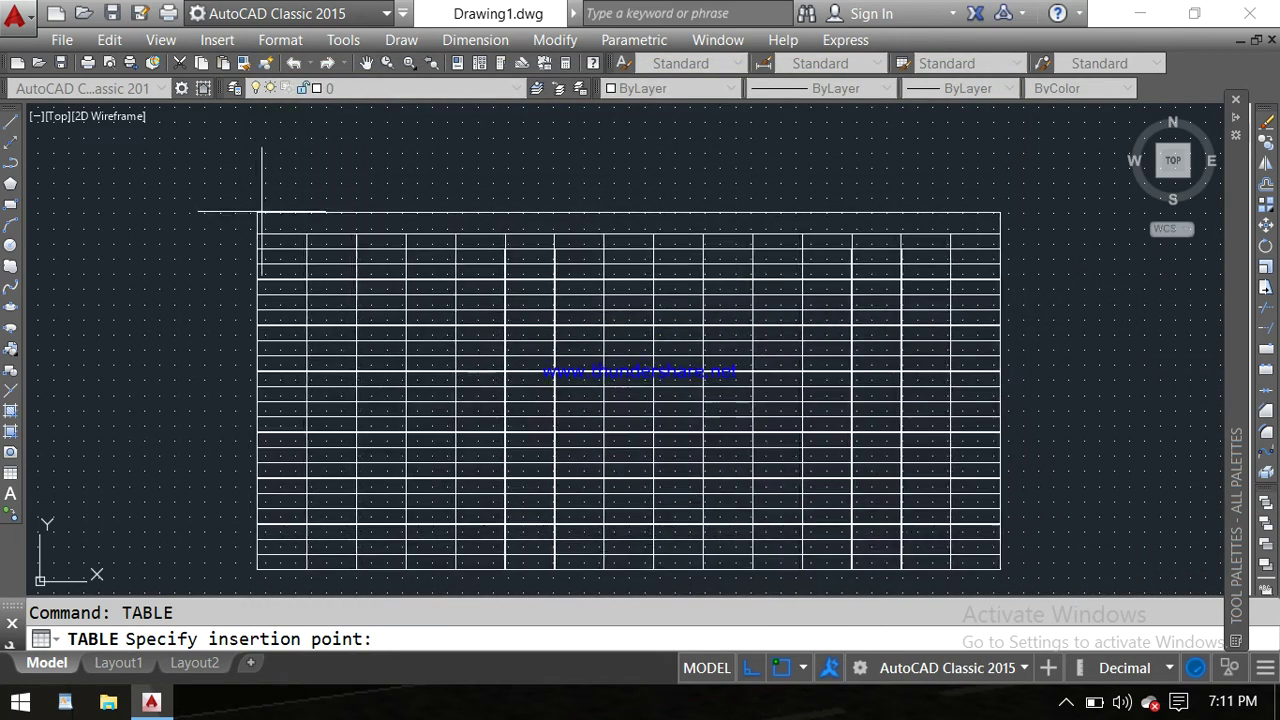
scroll(275, 183, "up", 2)
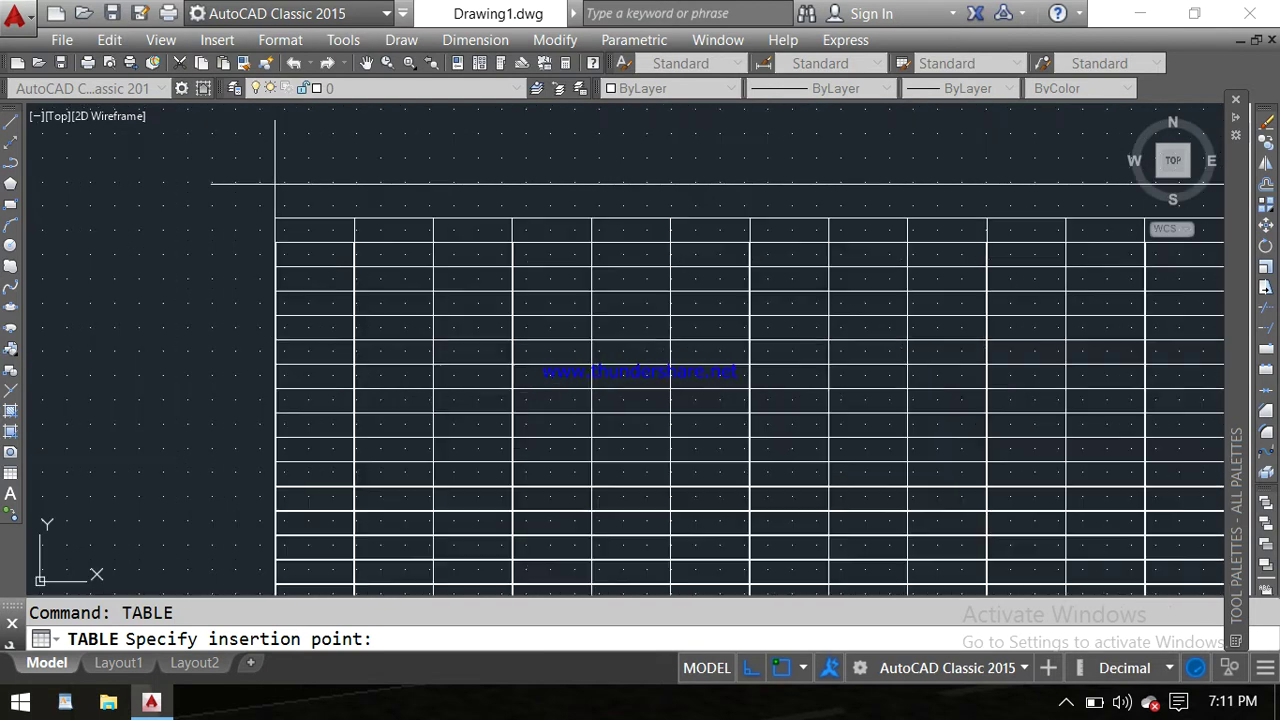
scroll(275, 183, "down", 2)
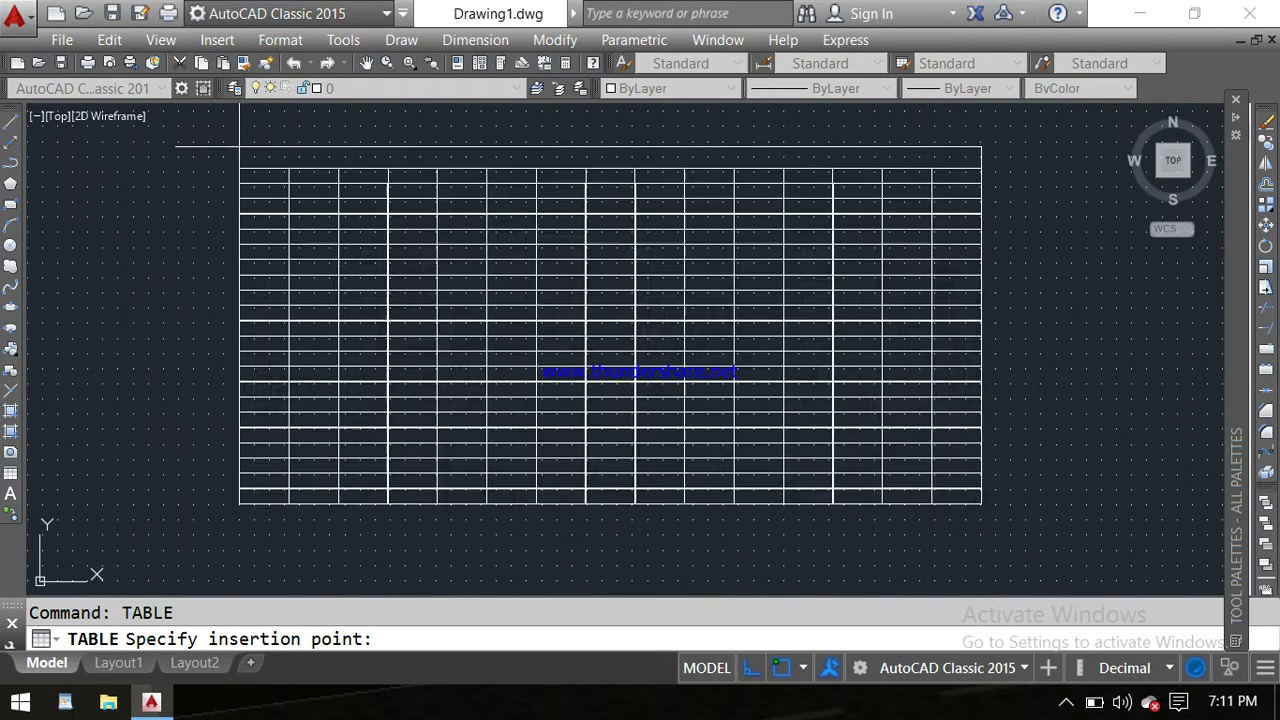
left_click(237, 157)
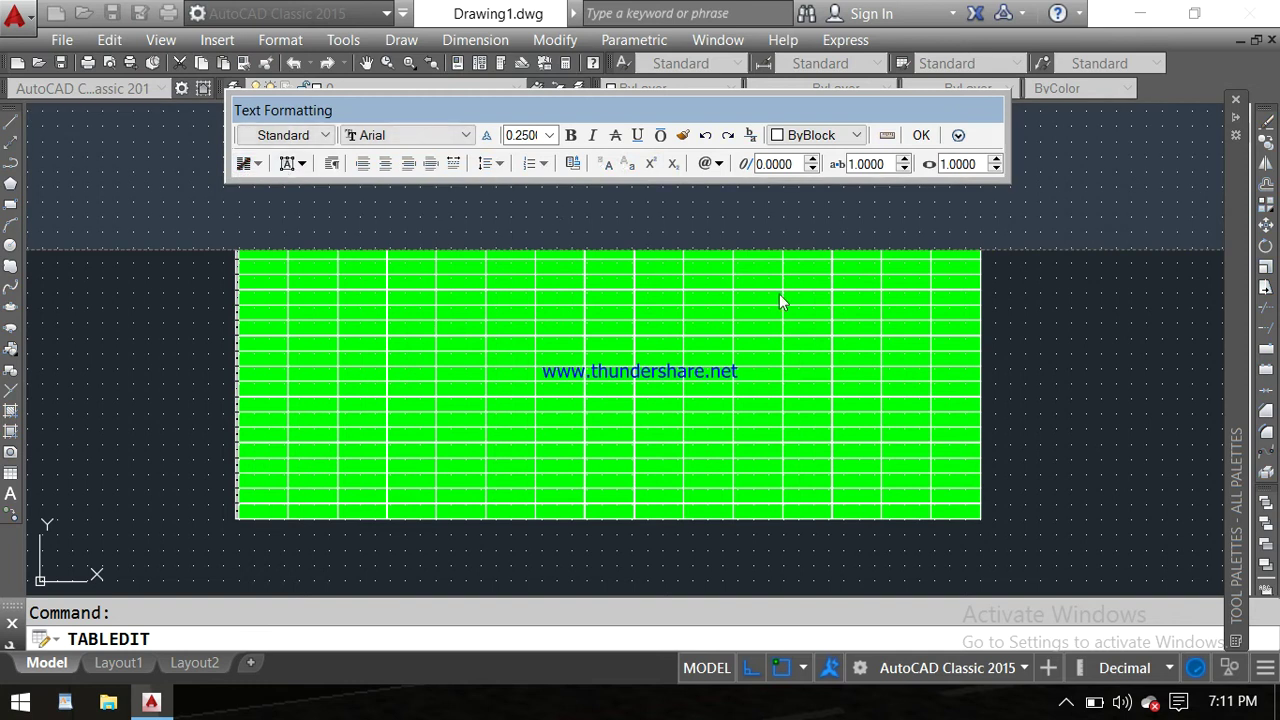
scroll(700, 306, "up", 2)
scroll(700, 306, "up", 2)
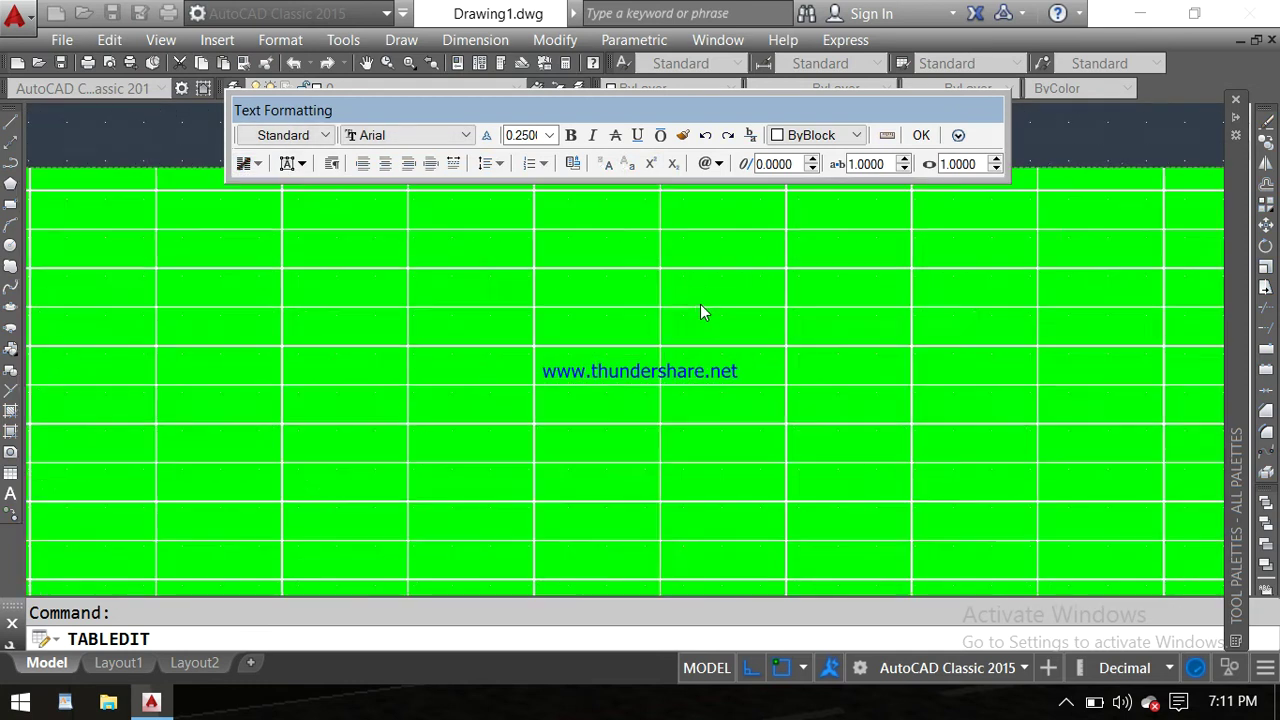
scroll(700, 306, "up", 2)
scroll(700, 312, "down", 2)
middle_click_drag(708, 286, 739, 404)
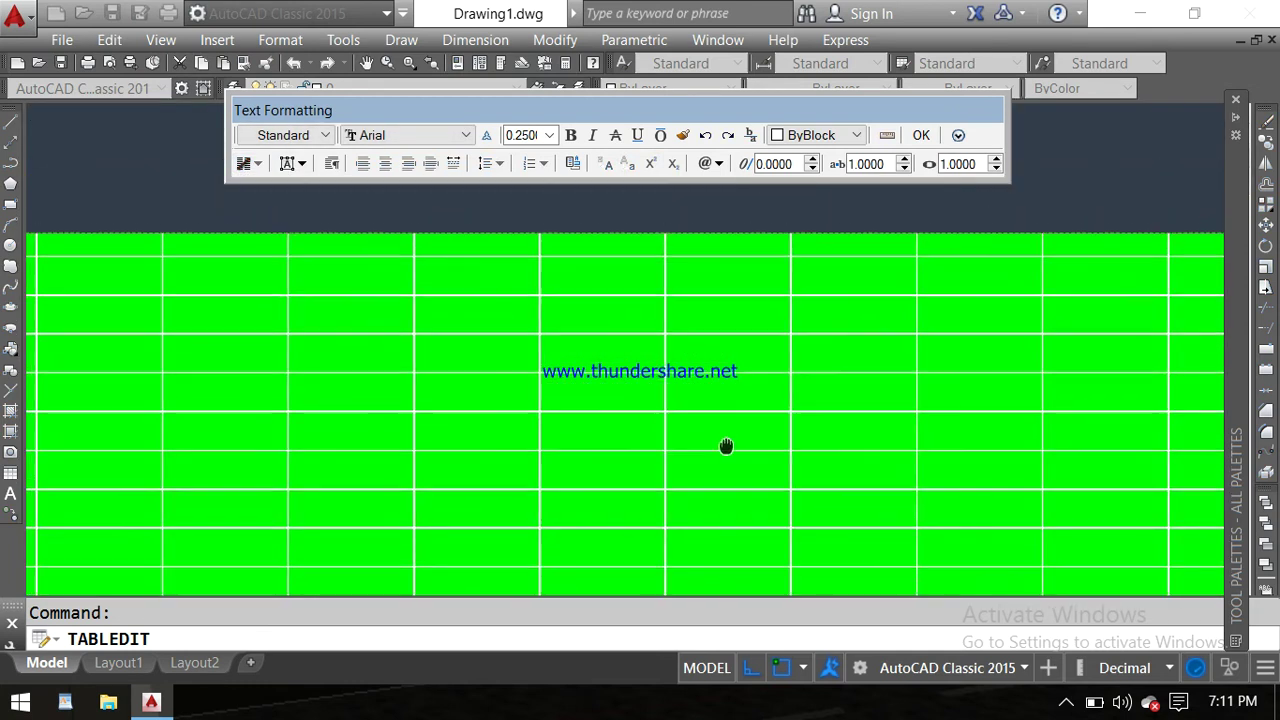
scroll(739, 404, "down", 3)
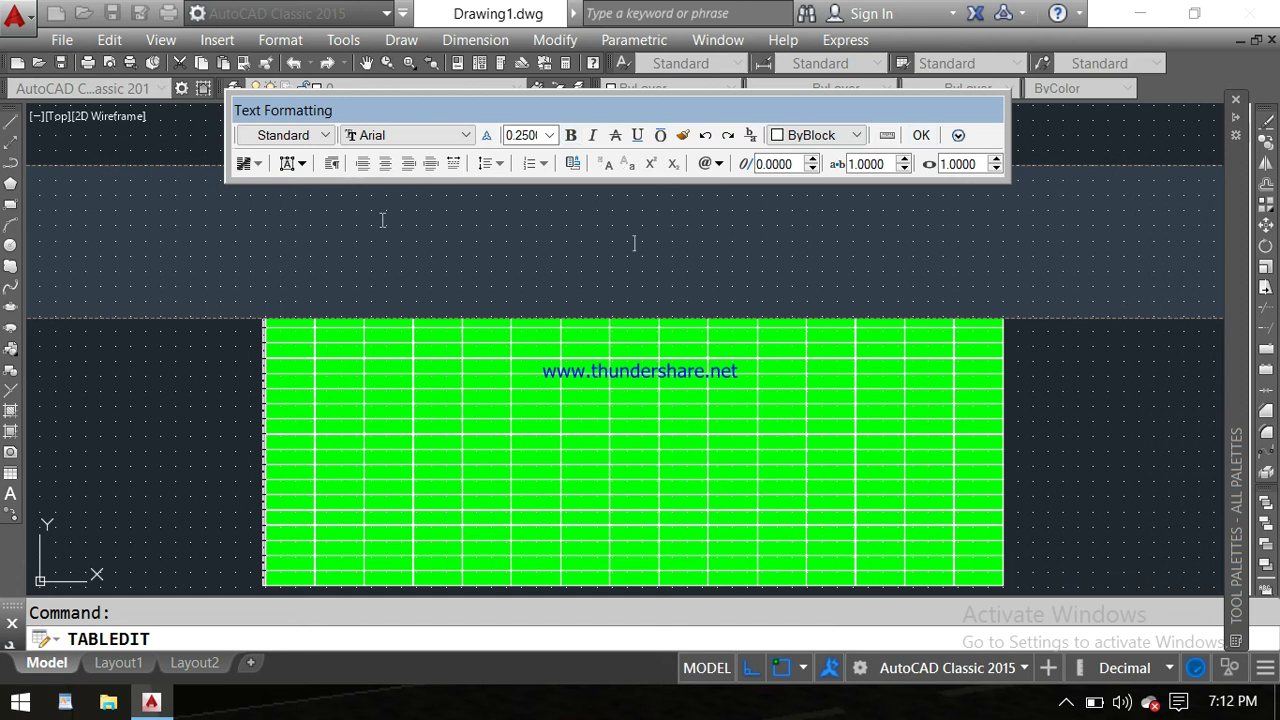
Step: Type a stray T in the title cell, then select and delete it
type("T")
left_click_drag(642, 240, 617, 240)
key("BackSpace")
Step: Close the title cell editor and pan and zoom to view the whole green-filled table
left_click(1030, 349)
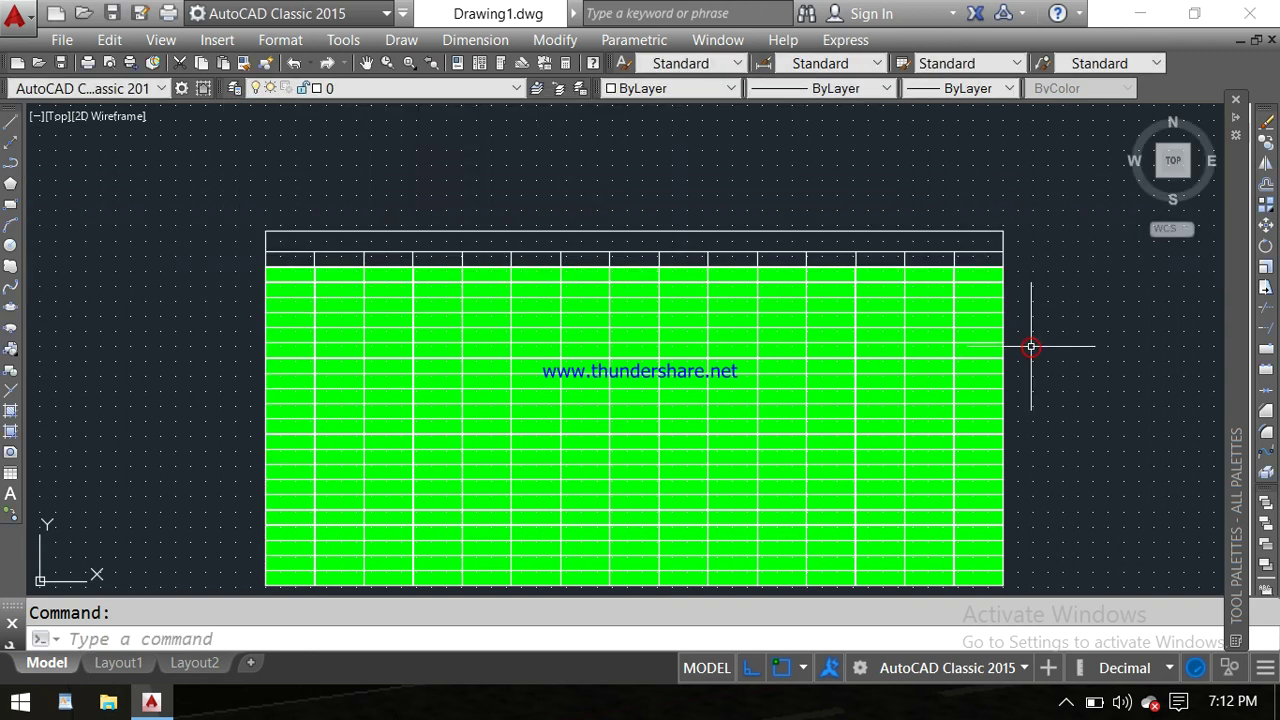
middle_click_drag(514, 329, 516, 256)
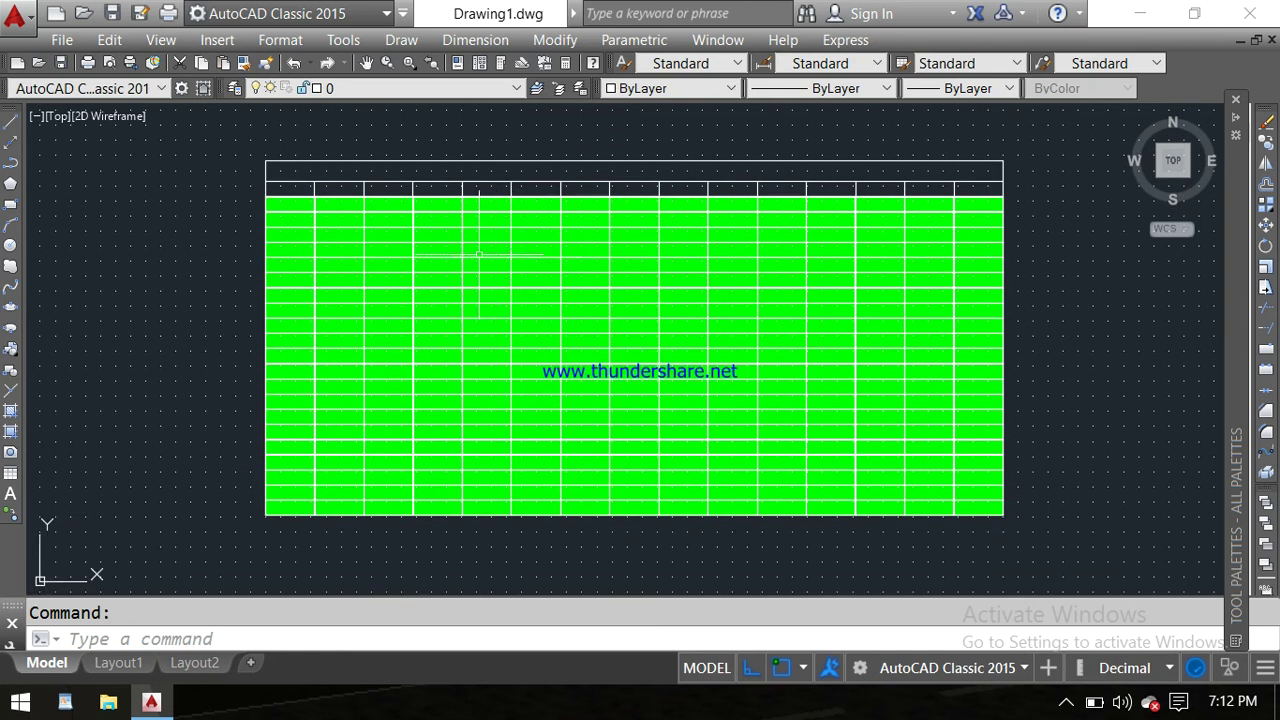
scroll(479, 255, "up", 2)
scroll(479, 255, "down", 2)
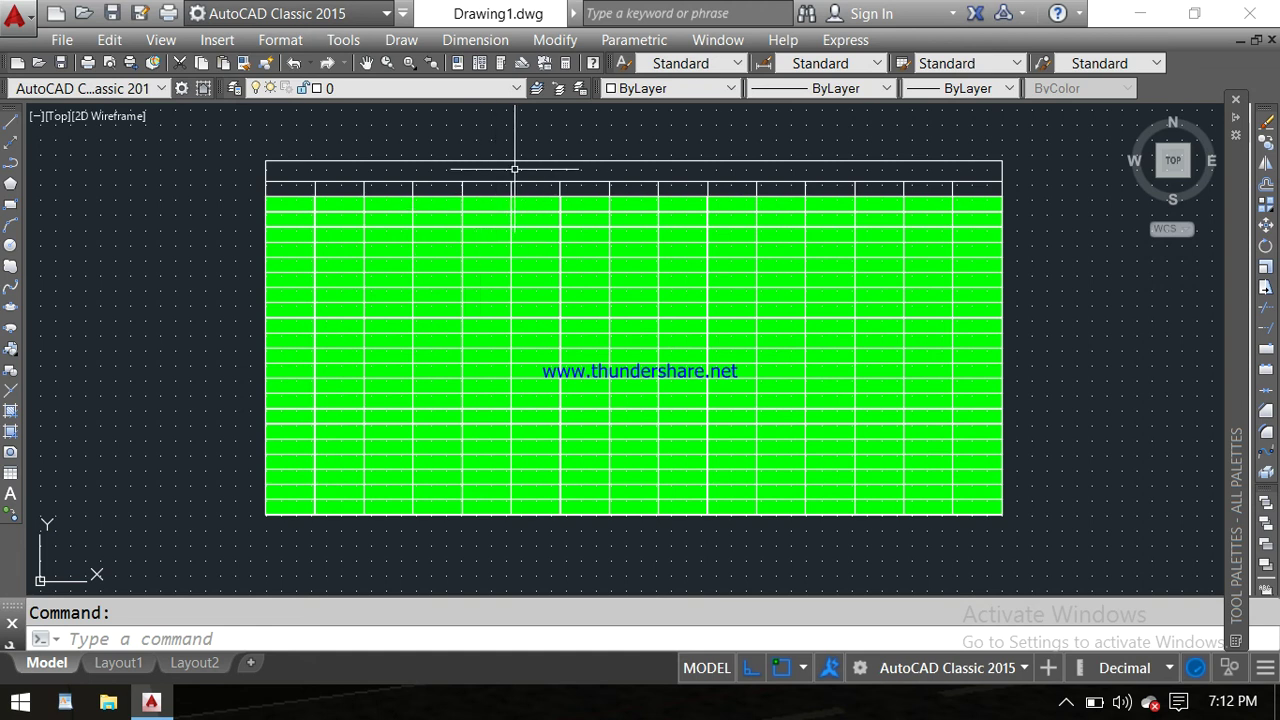
scroll(513, 167, "up", 1)
scroll(550, 172, "down", 1)
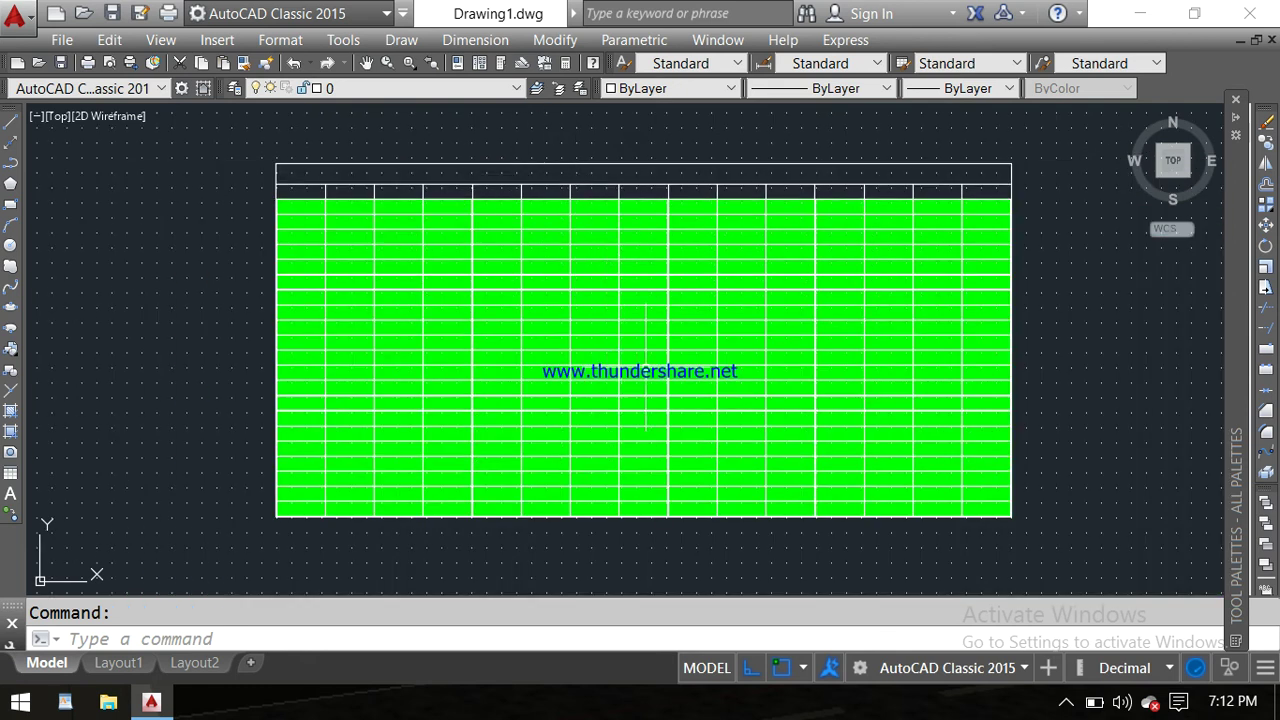
scroll(650, 327, "up", 2)
scroll(649, 327, "up", 1)
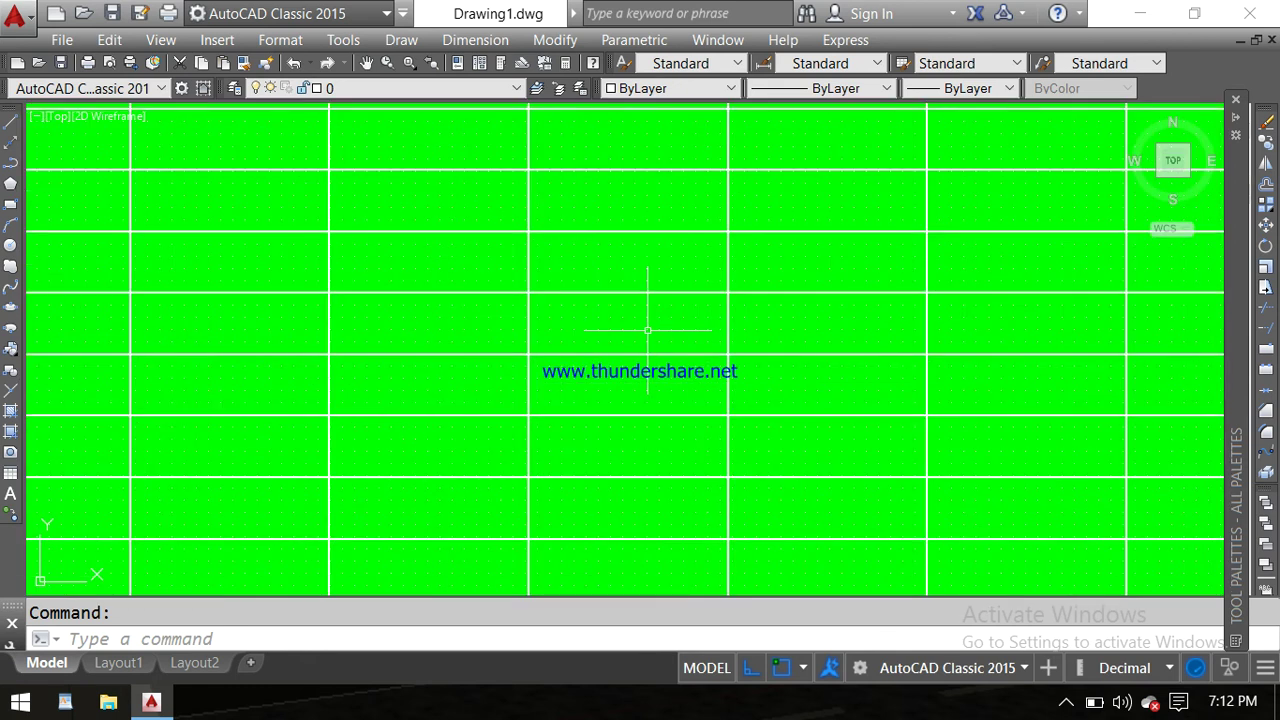
scroll(648, 330, "down", 4)
scroll(648, 330, "up", 1)
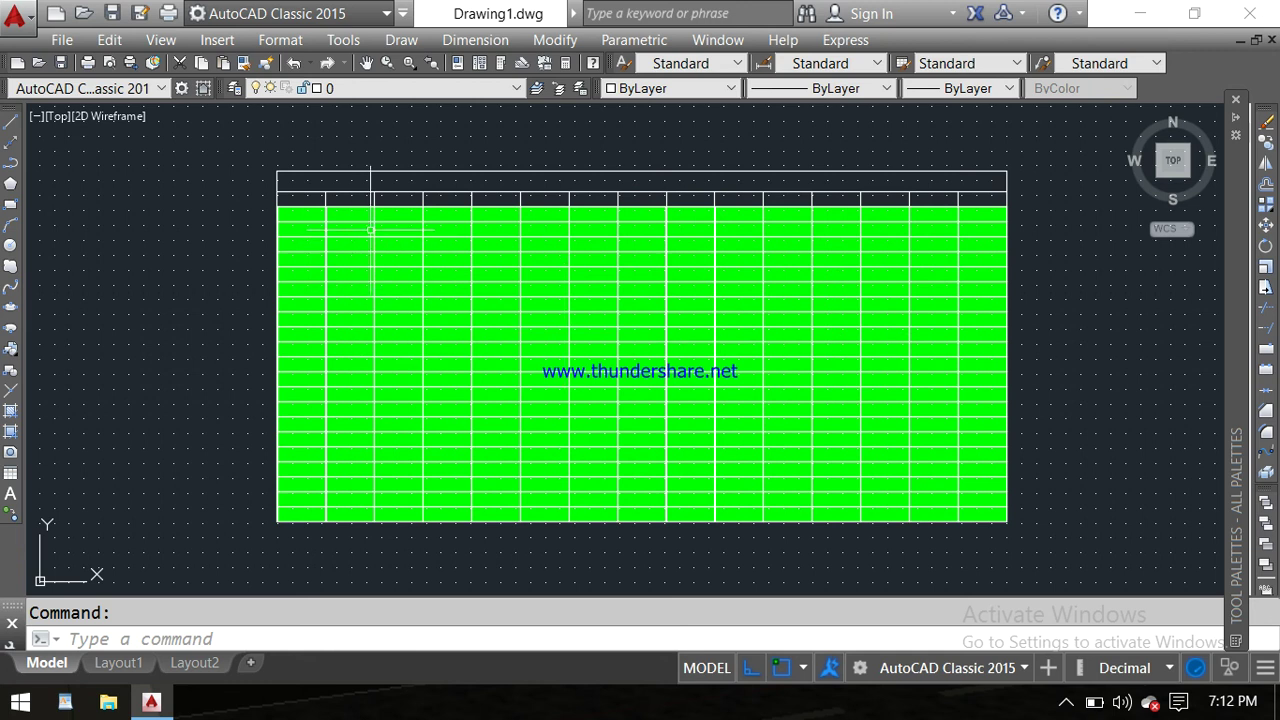
left_click(429, 213)
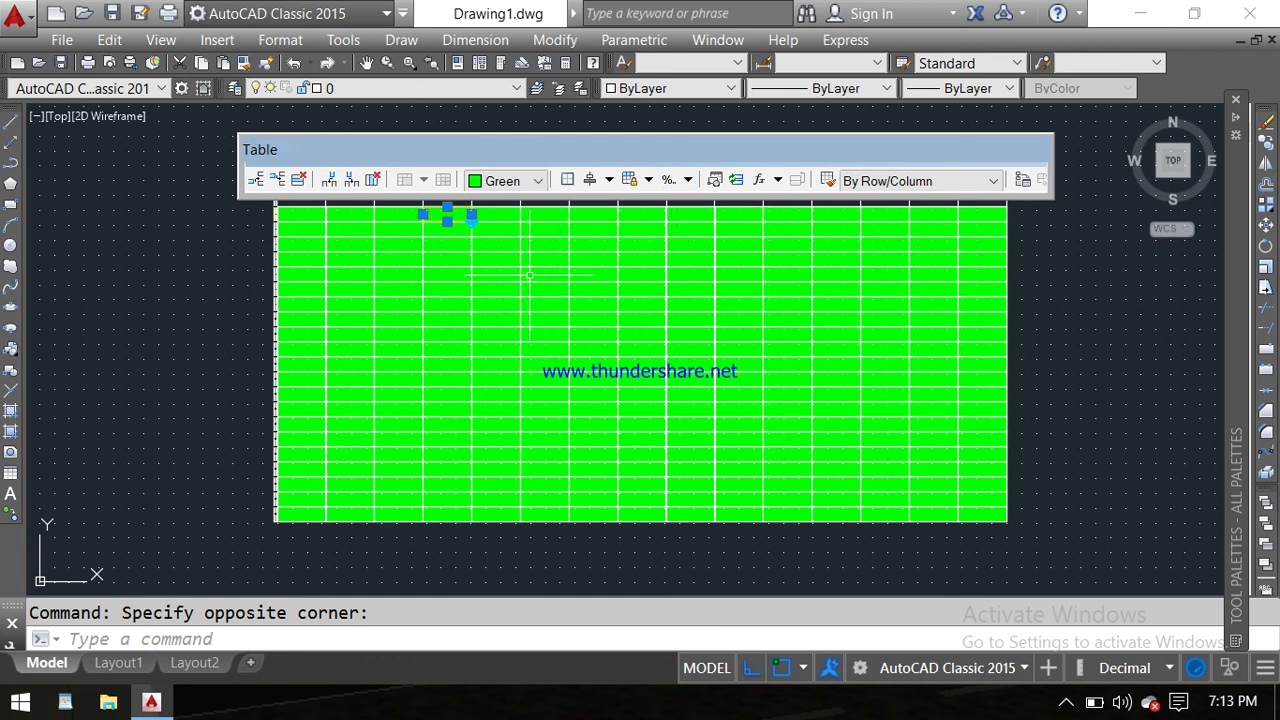
left_click(1064, 240)
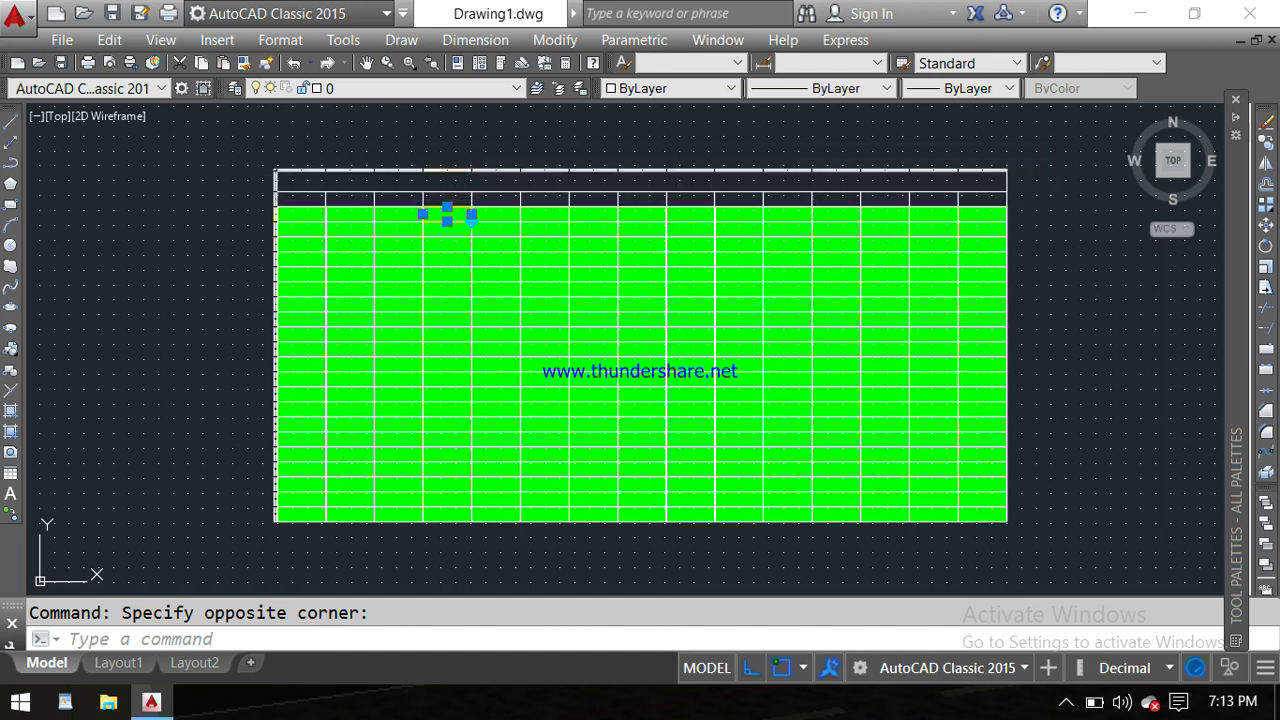
left_click(1066, 242)
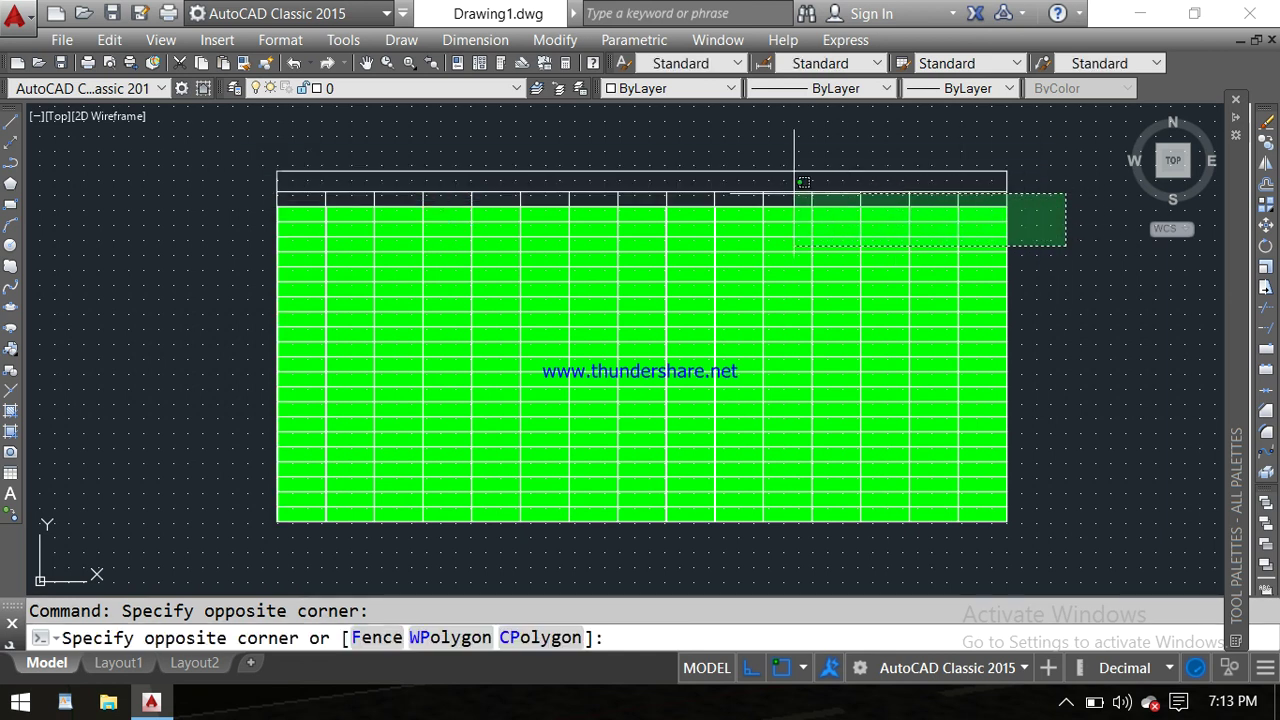
left_click(250, 494)
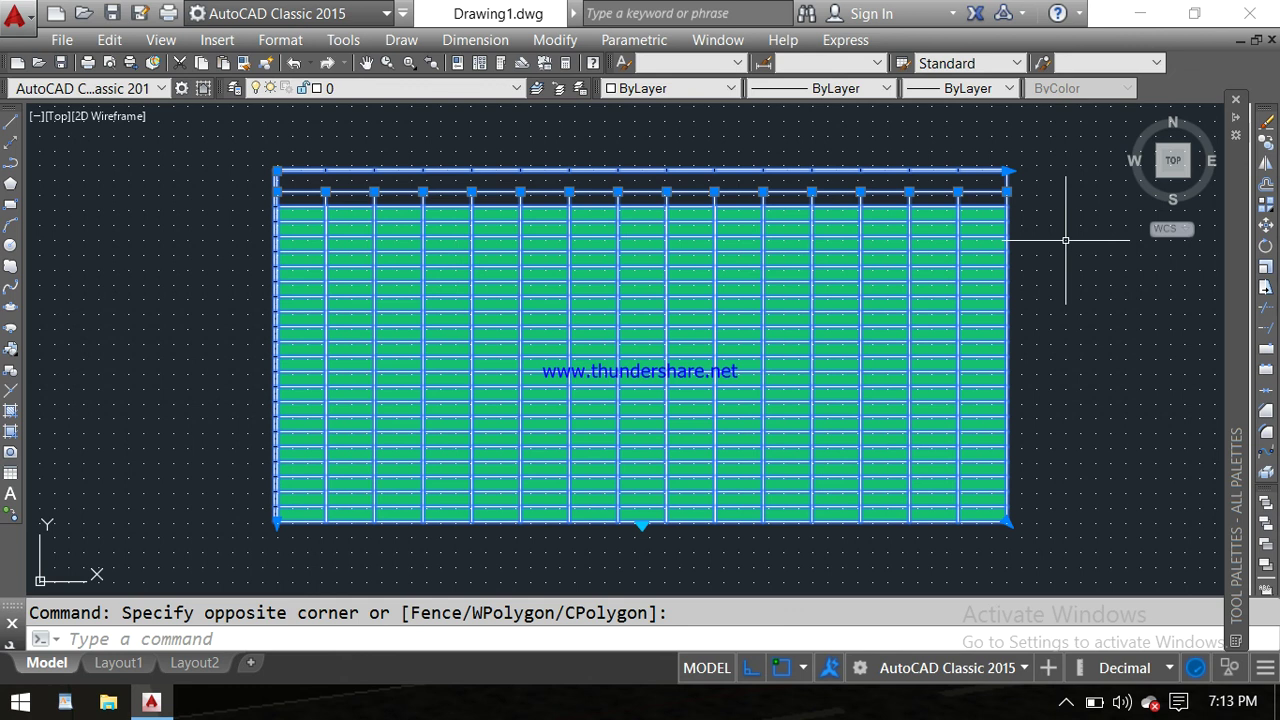
key("Escape")
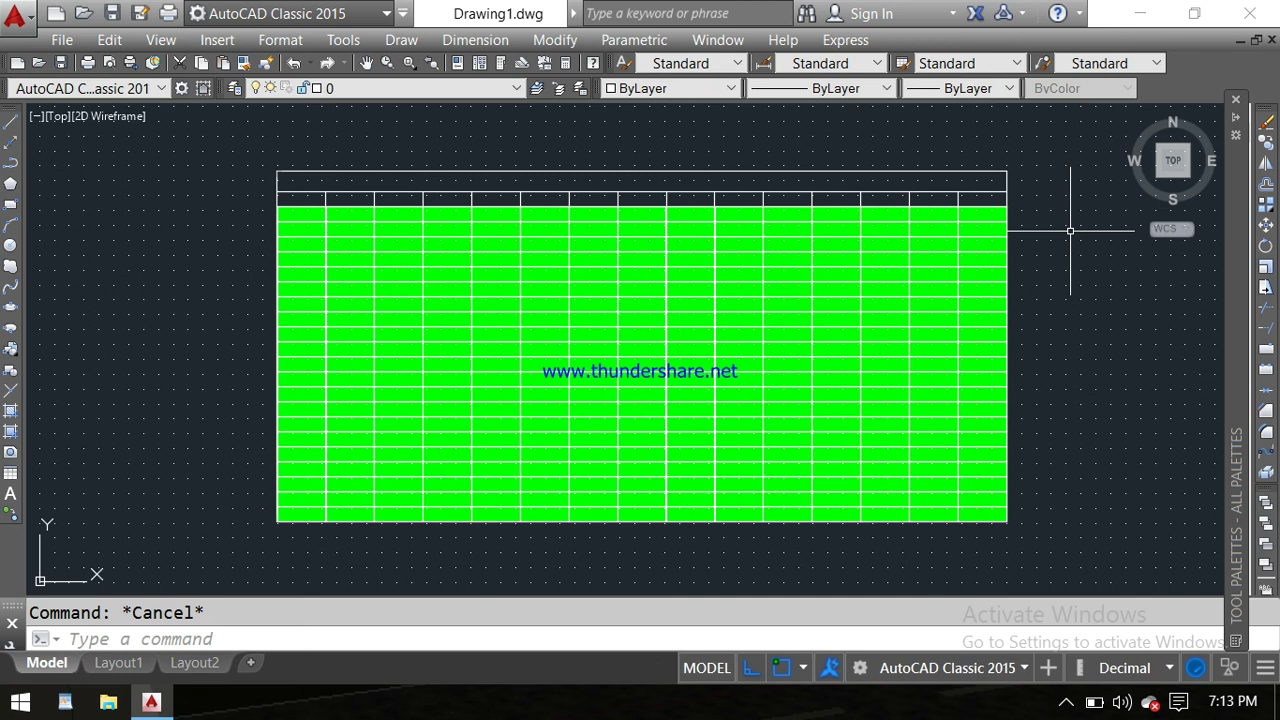
left_click(1066, 703)
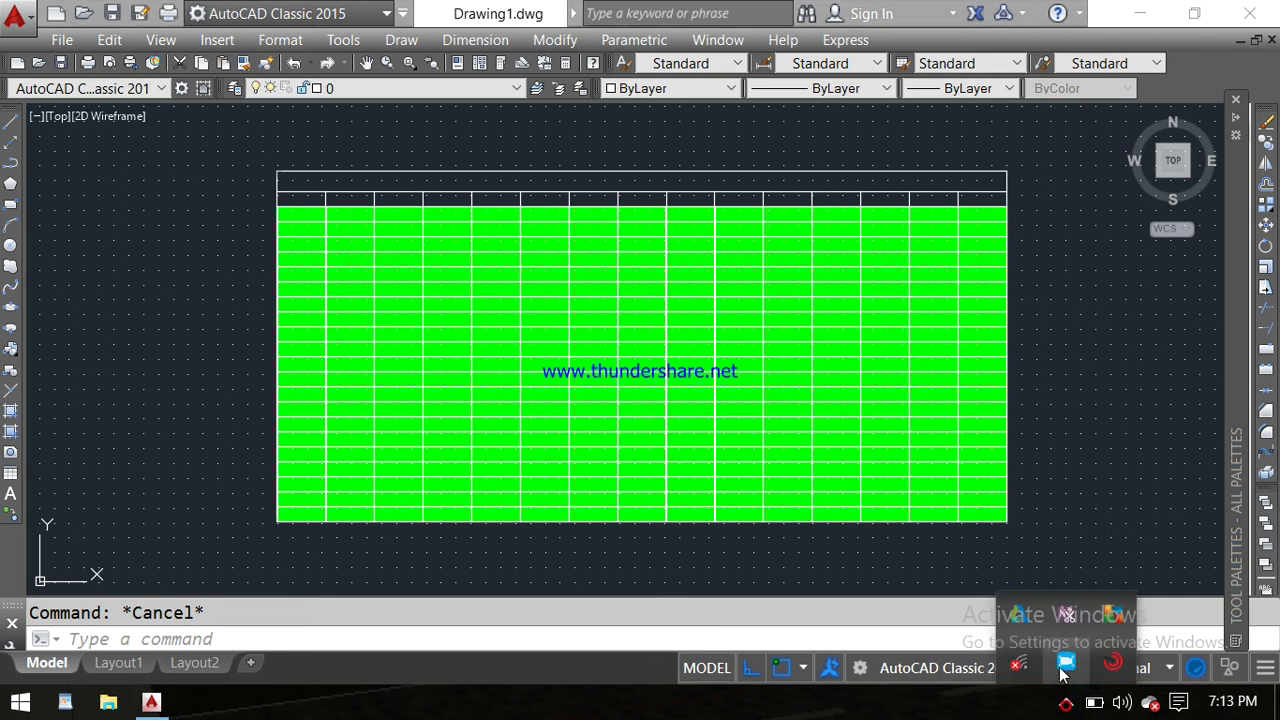
right_click(1061, 662)
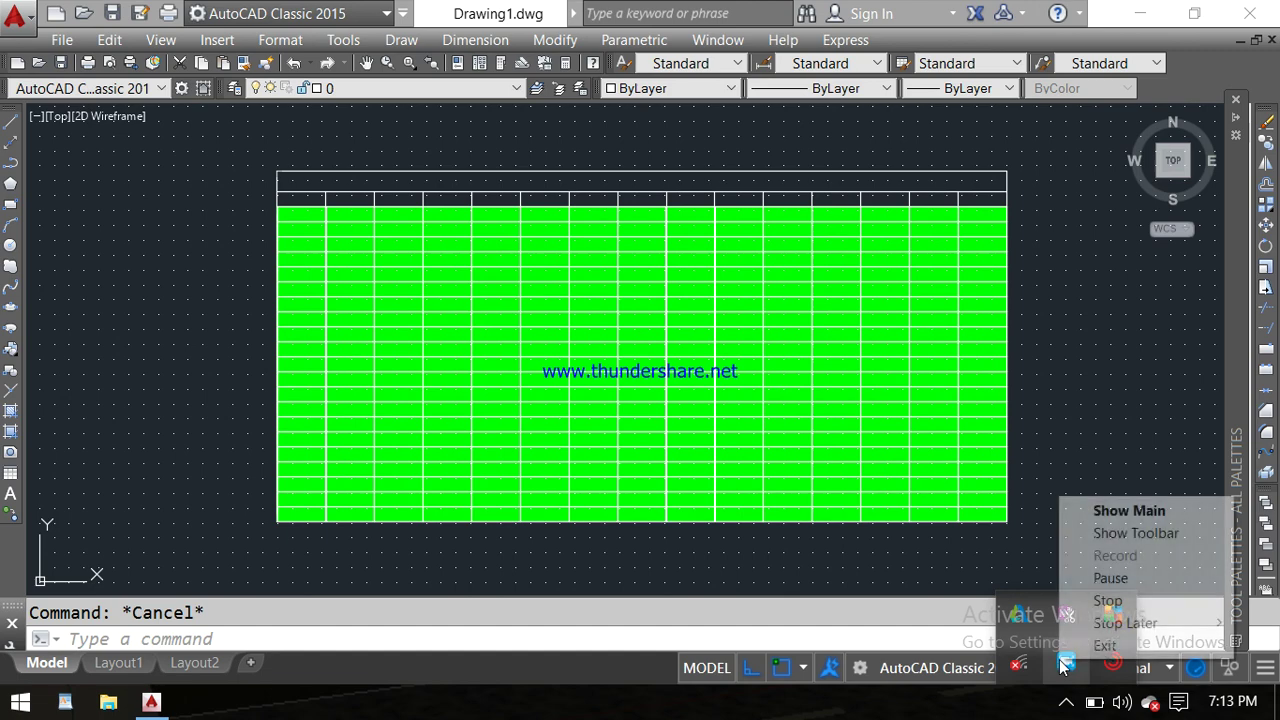